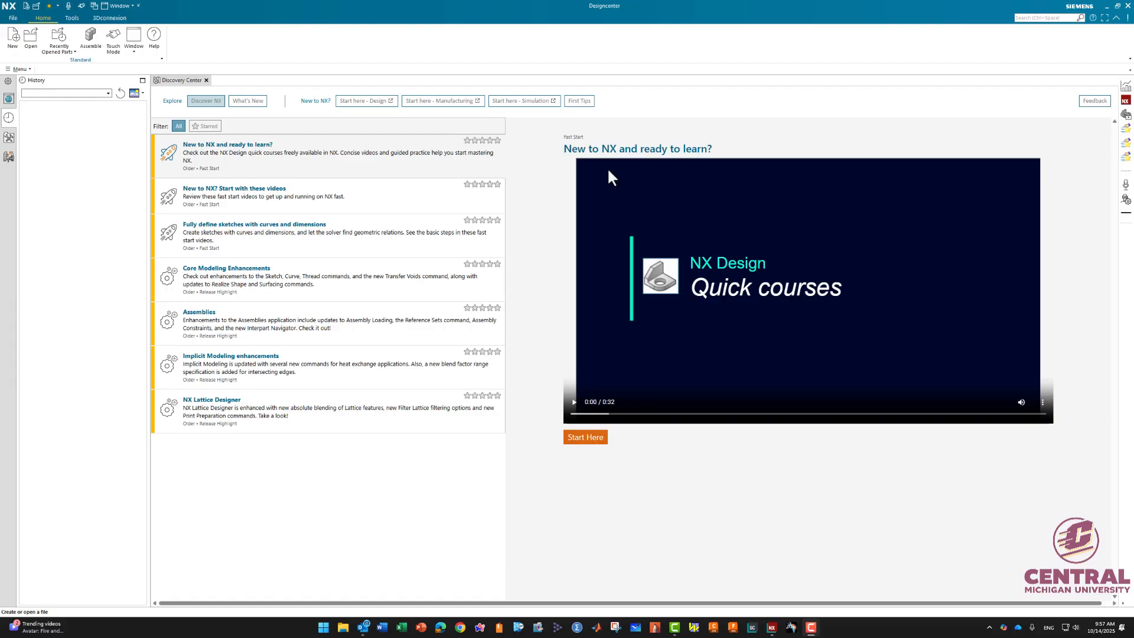
- Create a new Model part in millimetres named lab16ch02ex01a
{"action": "left_click", "coordinate": [13, 39]}
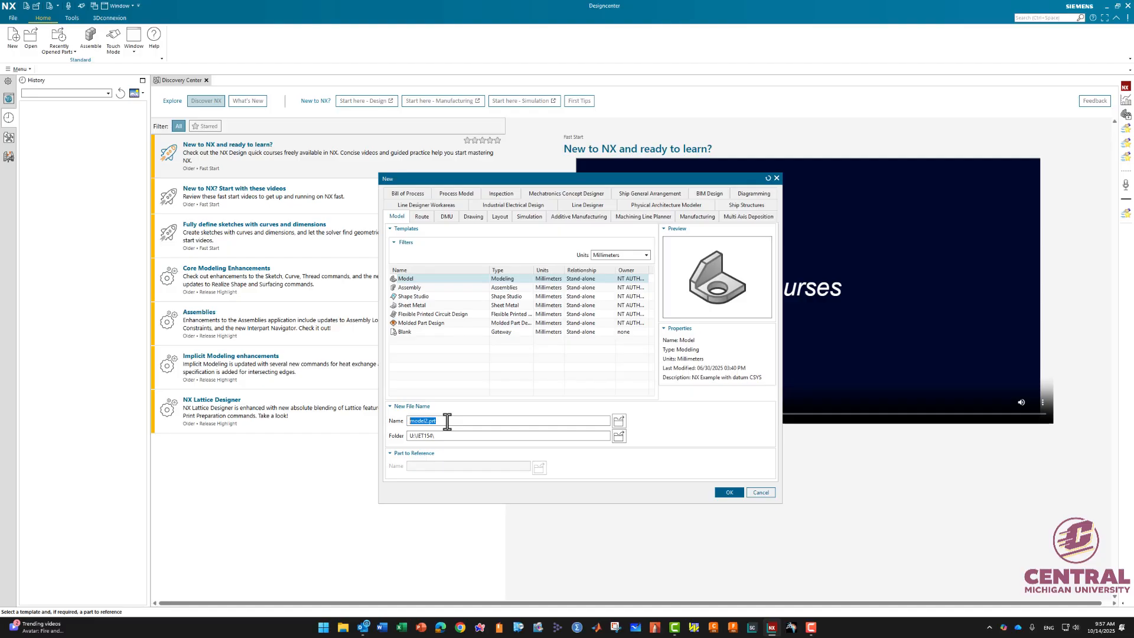
{"action": "type", "text": "lab16ch02ex01"}
{"action": "left_click", "coordinate": [731, 494]}
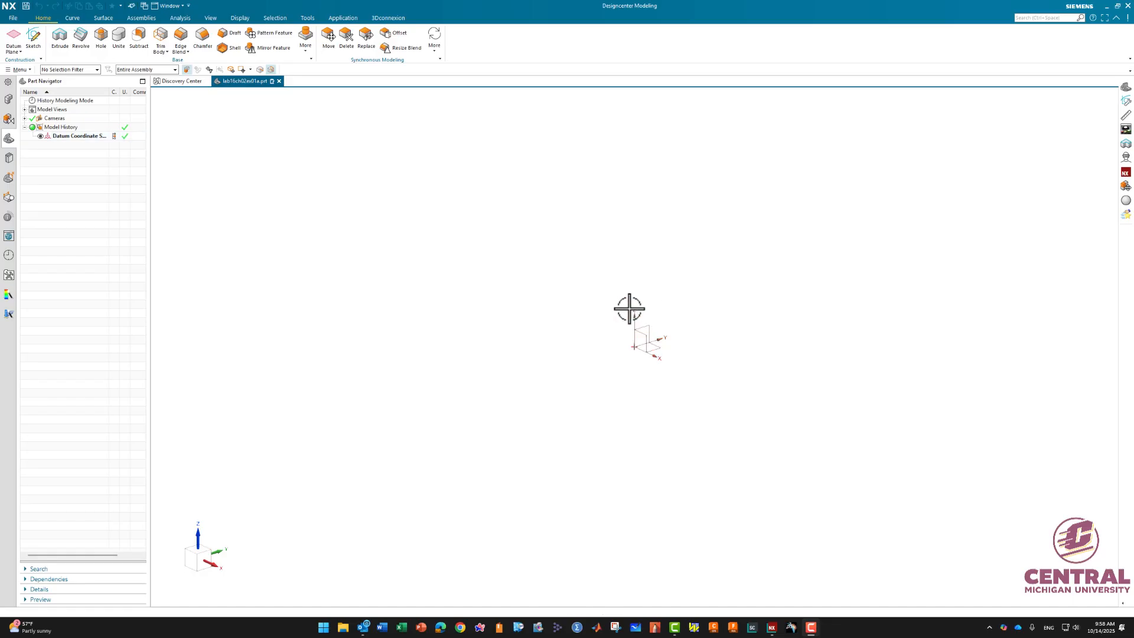
- Start a new sketch on the YZ plane of the datum coordinate system
{"action": "left_click", "coordinate": [34, 39]}
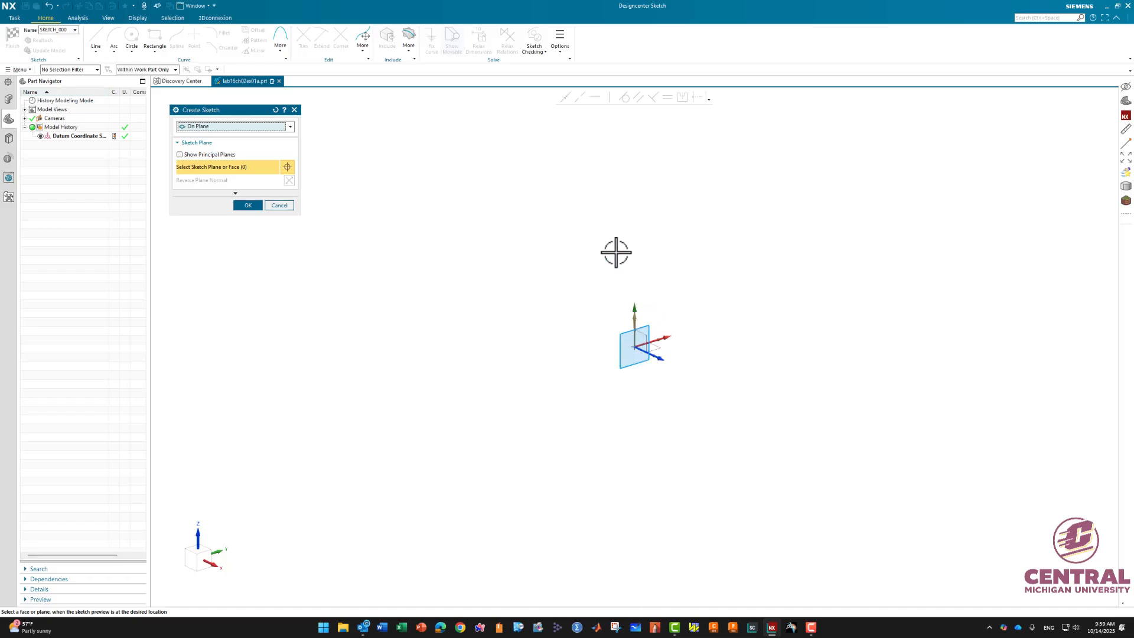
{"action": "left_click", "coordinate": [179, 155]}
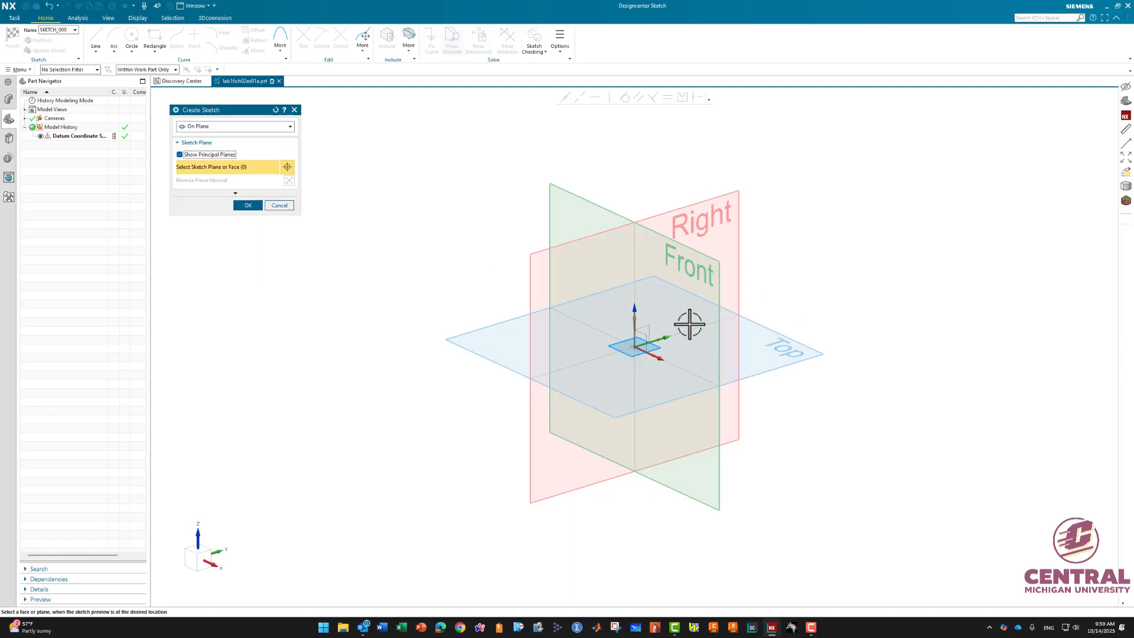
{"action": "left_click", "coordinate": [180, 154]}
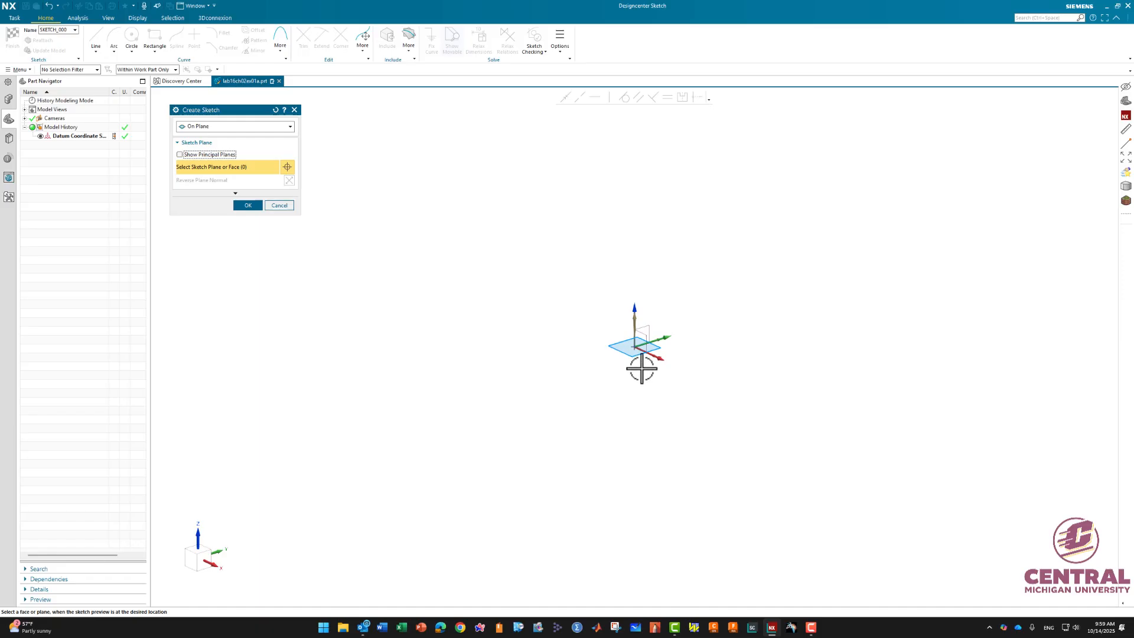
{"action": "left_click", "coordinate": [648, 323]}
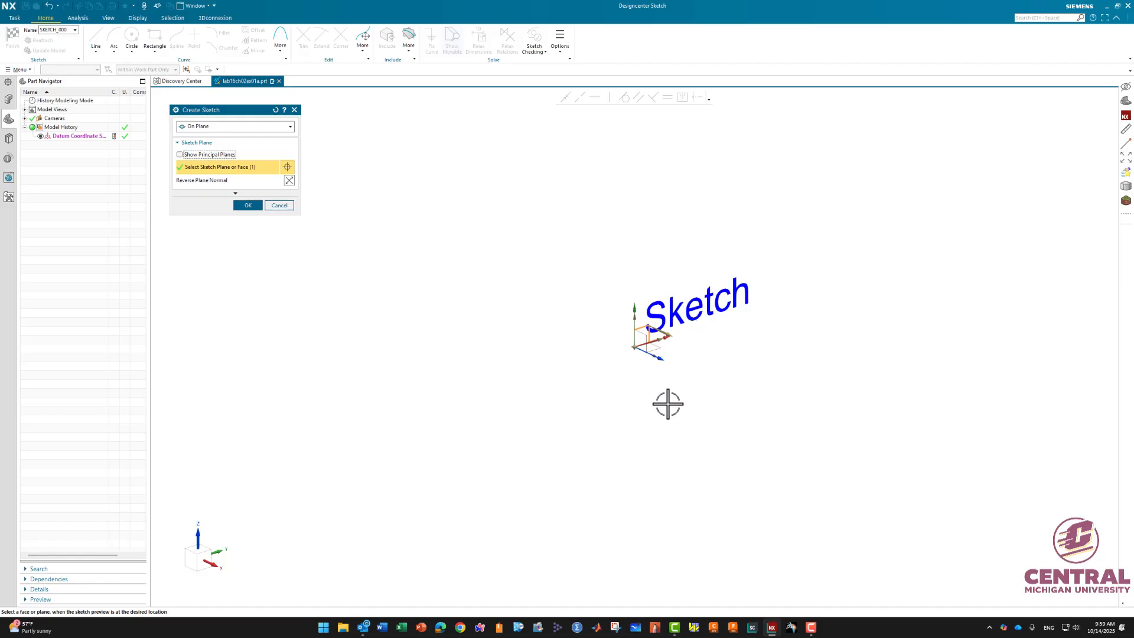
{"action": "left_click", "coordinate": [249, 206]}
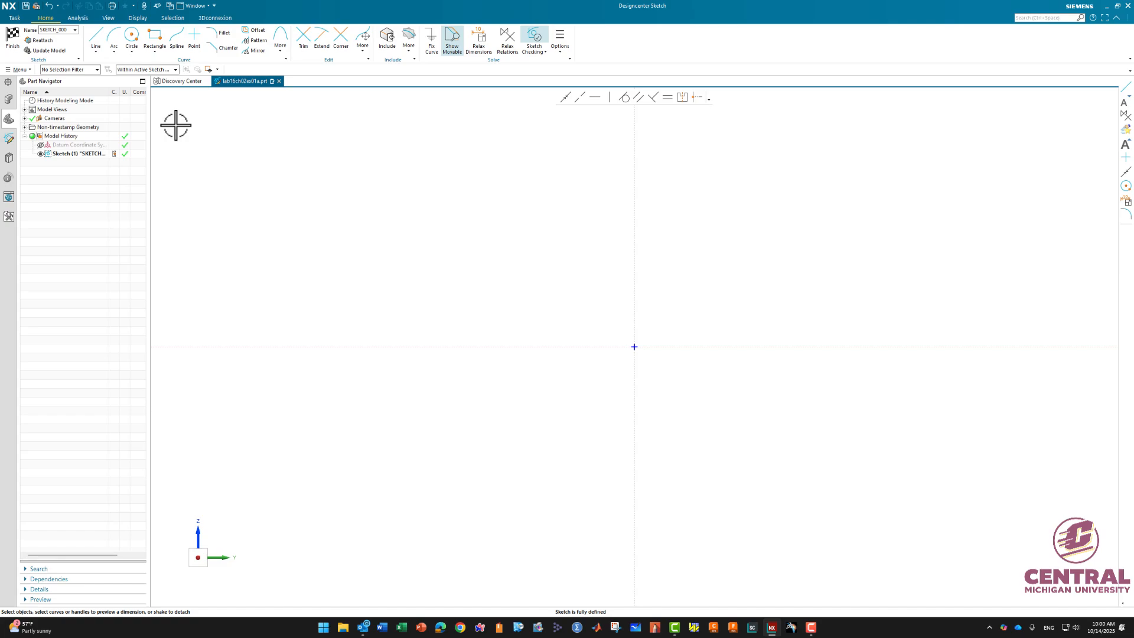
- Draw a line from the sketch origin about 152 mm along the horizontal axis, then about 41 mm straight up
{"action": "left_click", "coordinate": [97, 36]}
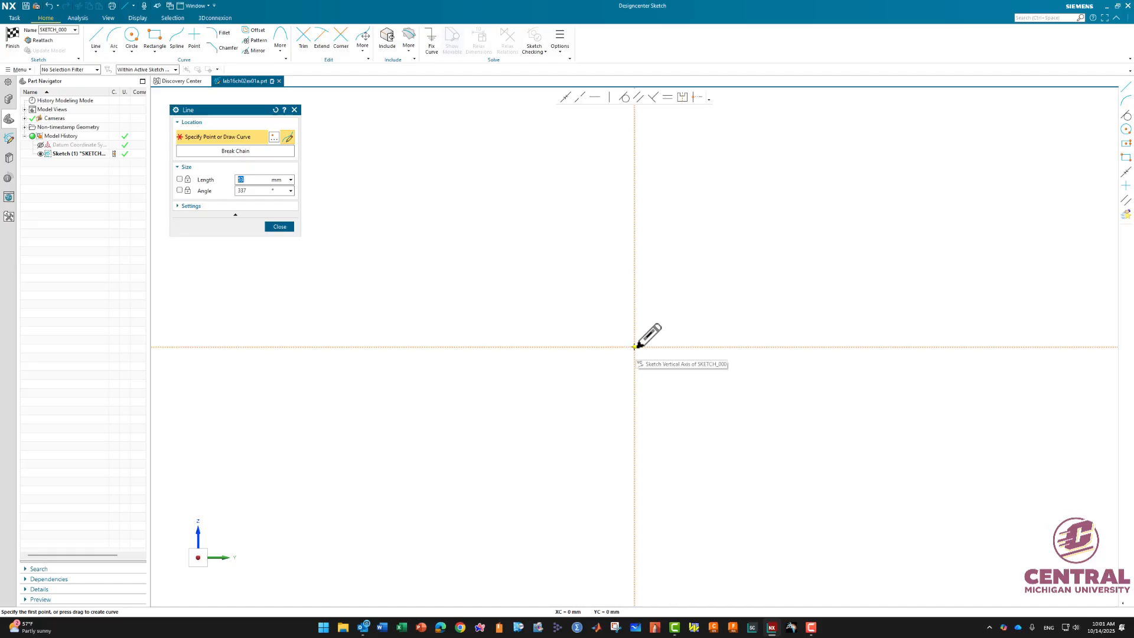
{"action": "mouse_move", "coordinate": [635, 347]}
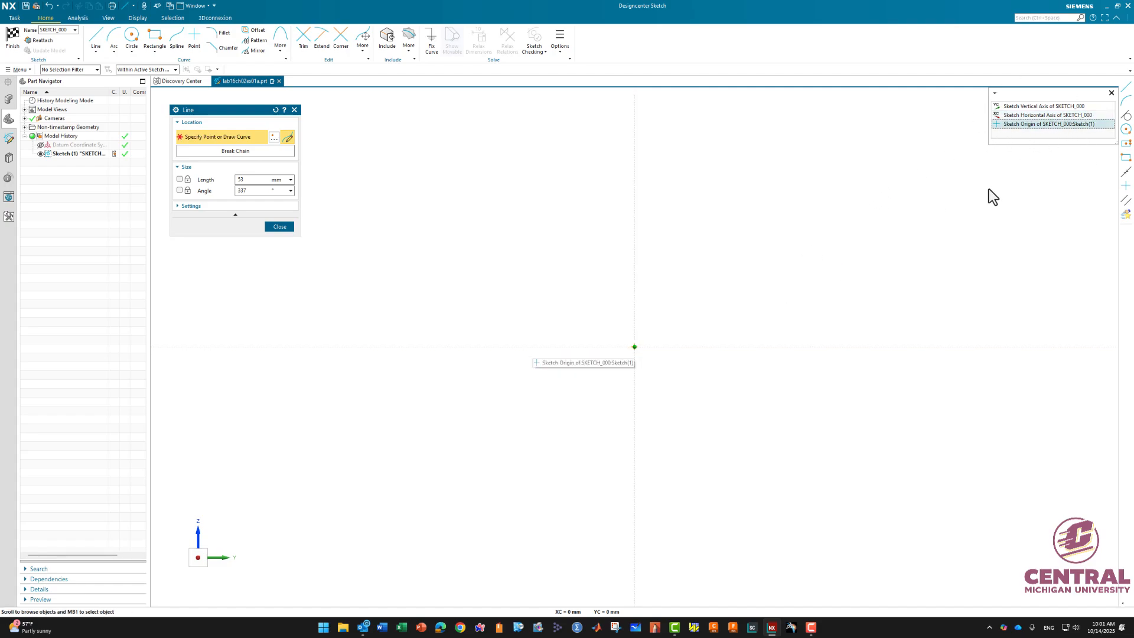
{"action": "left_click", "coordinate": [1028, 125]}
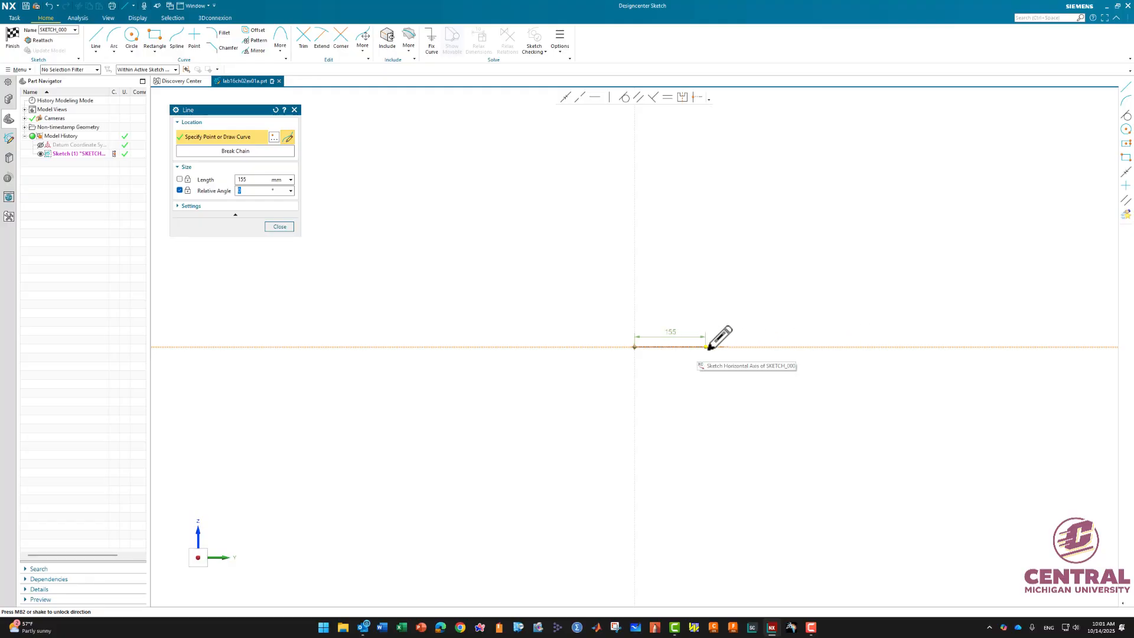
{"action": "scroll", "coordinate": [710, 348], "scroll_direction": "up", "scroll_amount": 5}
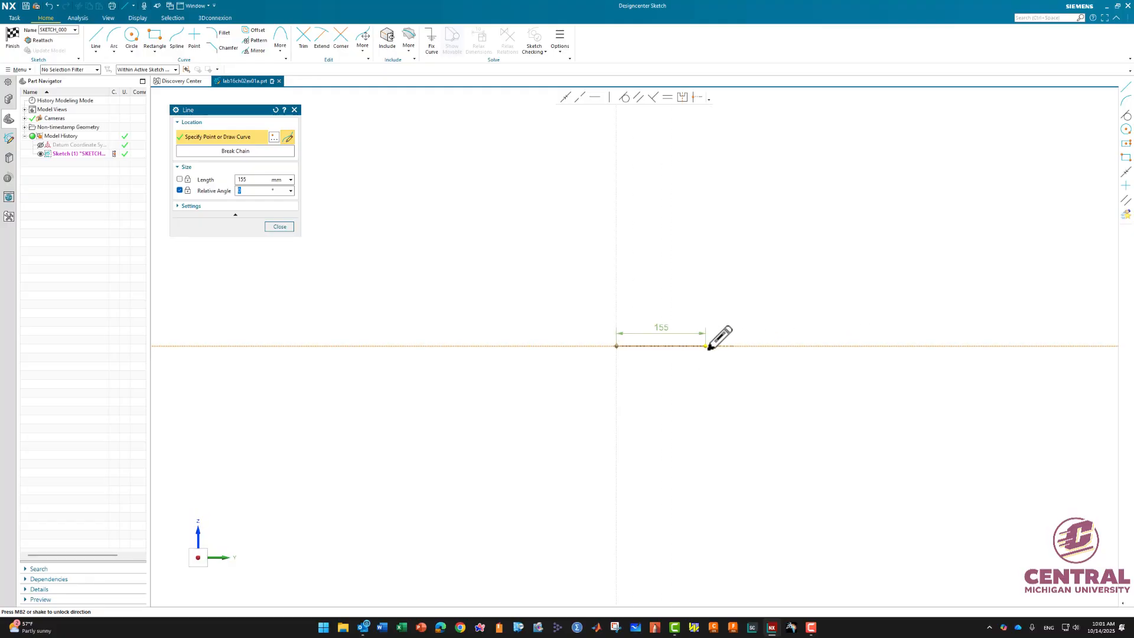
{"action": "scroll", "coordinate": [709, 348], "scroll_direction": "down", "scroll_amount": 5}
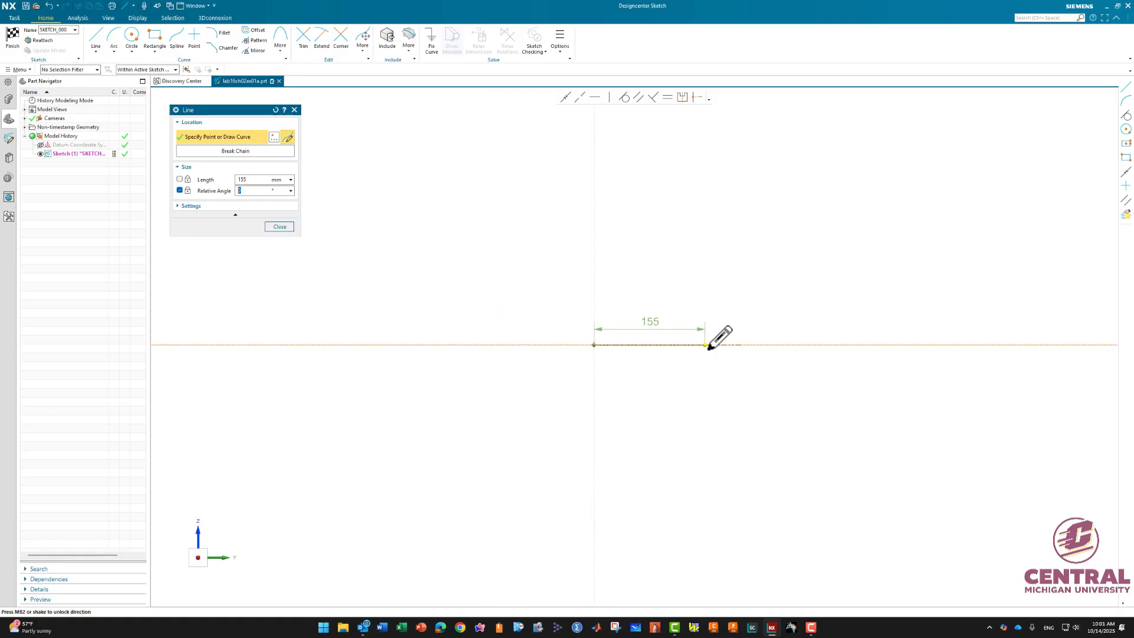
{"action": "scroll", "coordinate": [709, 348], "scroll_direction": "up", "scroll_amount": 4}
{"action": "scroll", "coordinate": [709, 348], "scroll_direction": "up", "scroll_amount": 1}
{"action": "scroll", "coordinate": [709, 348], "scroll_direction": "down", "scroll_amount": 2}
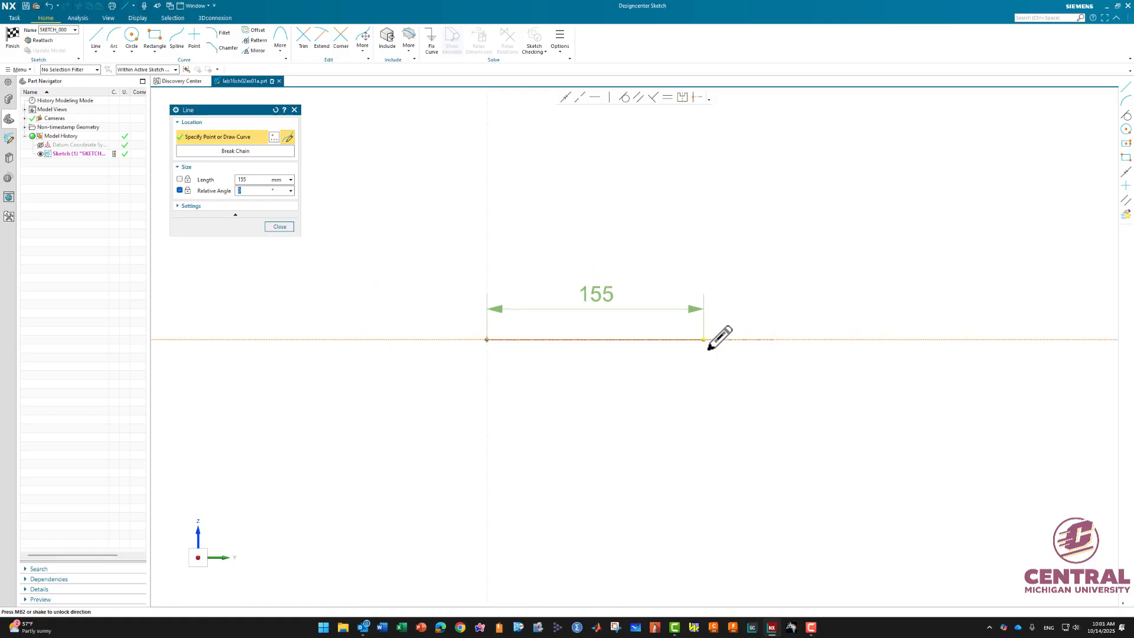
{"action": "scroll", "coordinate": [710, 348], "scroll_direction": "up", "scroll_amount": 1}
{"action": "mouse_move", "coordinate": [721, 373]}
{"action": "middle_mouse_down", "text": "shift"}
{"action": "mouse_move", "coordinate": [740, 441]}
{"action": "mouse_move", "coordinate": [744, 355]}
{"action": "mouse_move", "coordinate": [732, 356]}
{"action": "mouse_move", "coordinate": [747, 405]}
{"action": "mouse_move", "coordinate": [757, 362]}
{"action": "mouse_move", "coordinate": [739, 388]}
{"action": "mouse_move", "coordinate": [746, 334]}
{"action": "mouse_move", "coordinate": [648, 447]}
{"action": "mouse_move", "coordinate": [884, 418]}
{"action": "mouse_move", "coordinate": [618, 441]}
{"action": "mouse_move", "coordinate": [674, 415]}
{"action": "mouse_move", "coordinate": [573, 458]}
{"action": "mouse_move", "coordinate": [621, 527]}
{"action": "mouse_move", "coordinate": [883, 410]}
{"action": "mouse_move", "coordinate": [654, 455]}
{"action": "mouse_move", "coordinate": [712, 432]}
{"action": "mouse_move", "coordinate": [679, 430]}
{"action": "mouse_move", "coordinate": [778, 425]}
{"action": "mouse_move", "coordinate": [703, 413]}
{"action": "mouse_move", "coordinate": [721, 425]}
{"action": "mouse_move", "coordinate": [678, 423]}
{"action": "mouse_move", "coordinate": [709, 430]}
{"action": "middle_mouse_up", "text": "shift"}
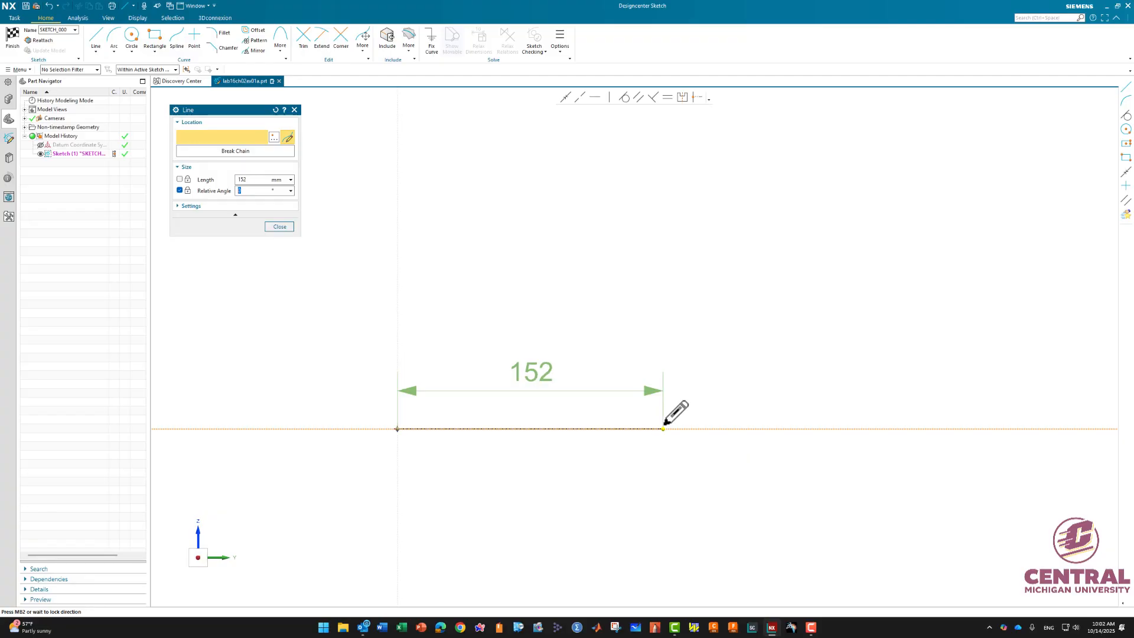
{"action": "left_click", "coordinate": [665, 426]}
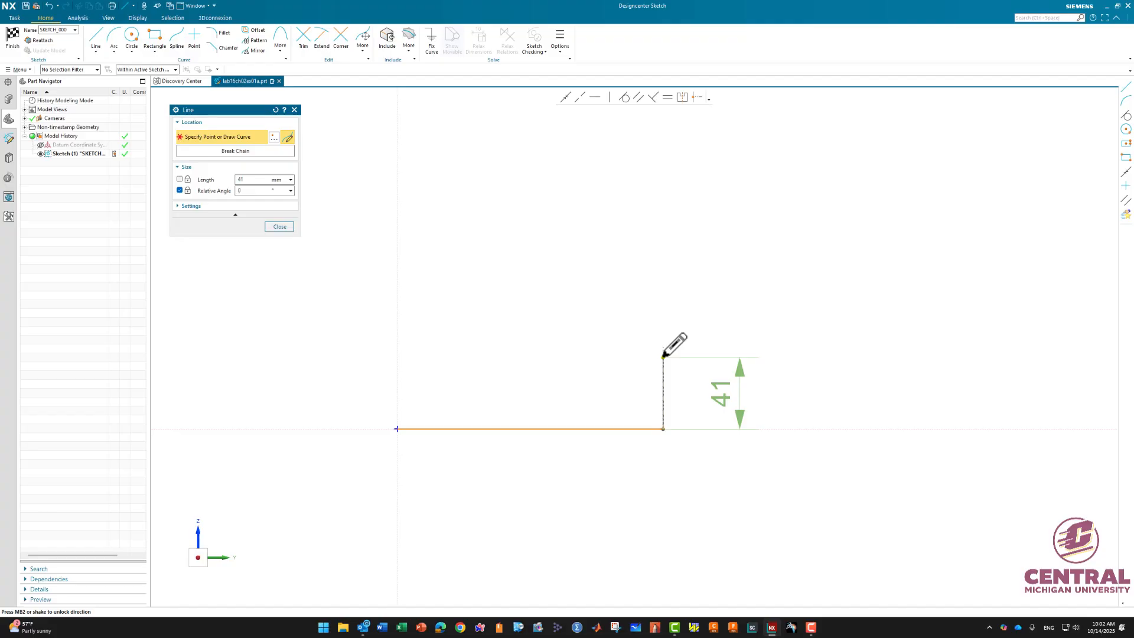
{"action": "left_click", "coordinate": [663, 356]}
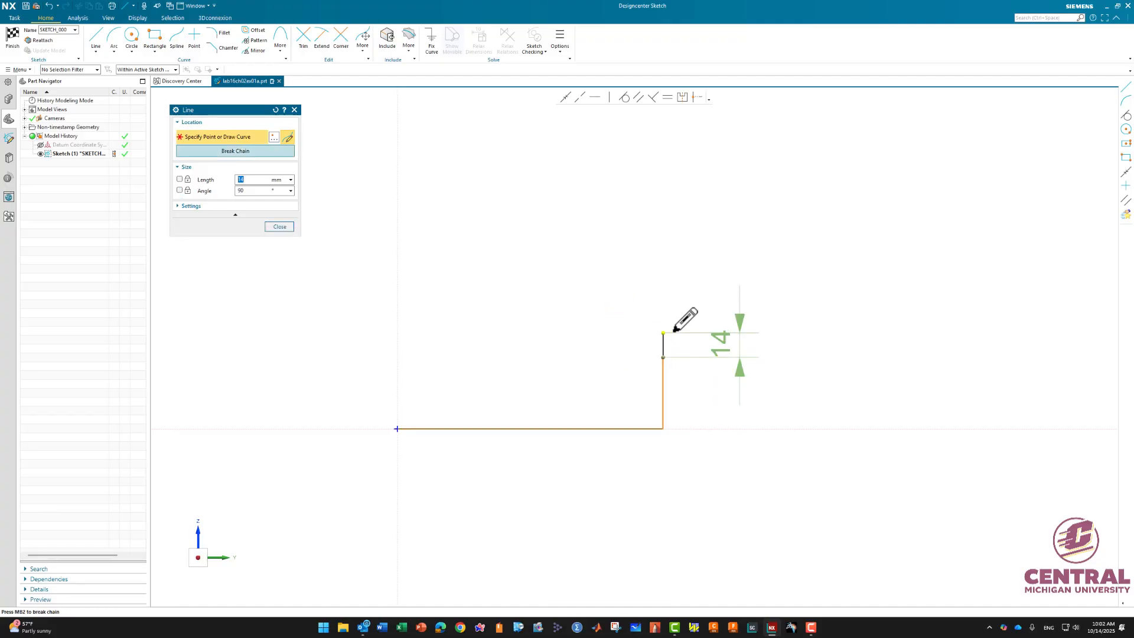
- Close the profile with an arc of about R33 and lines down about 18 mm, left about 86 mm, and down to the origin
{"action": "left_click", "coordinate": [115, 39]}
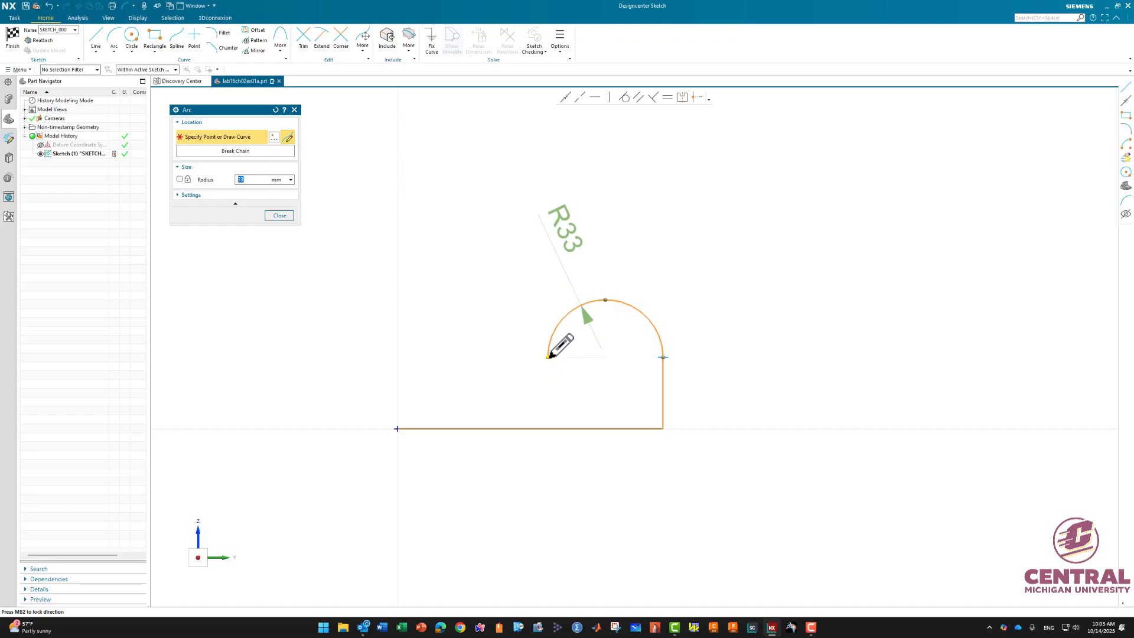
{"action": "left_click", "coordinate": [549, 356]}
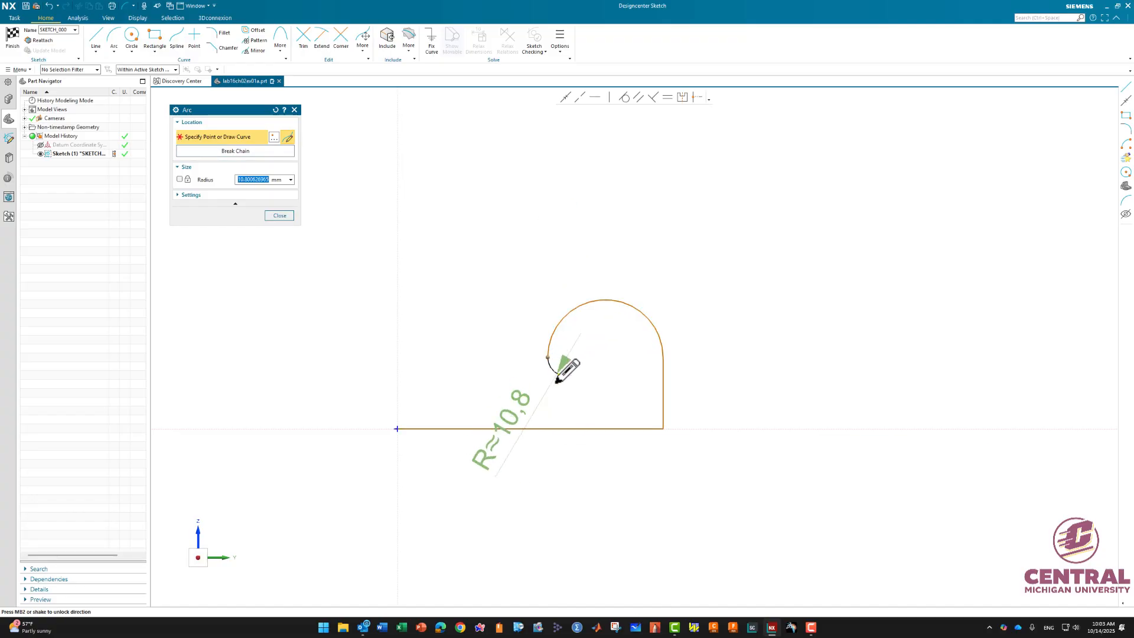
{"action": "left_click", "coordinate": [96, 39]}
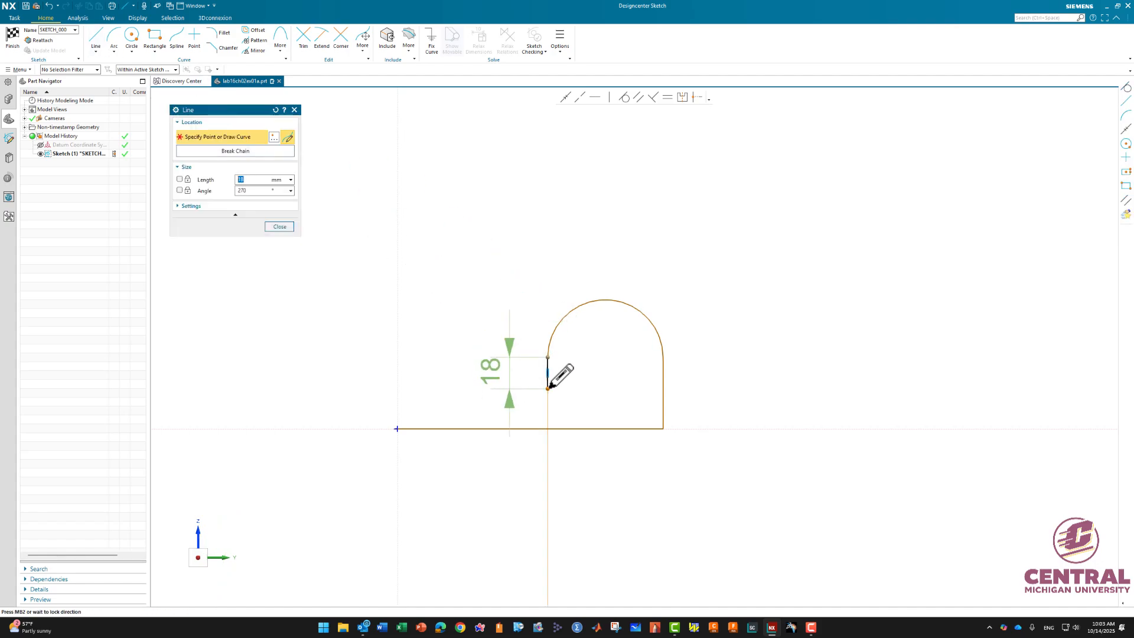
{"action": "left_click", "coordinate": [548, 388]}
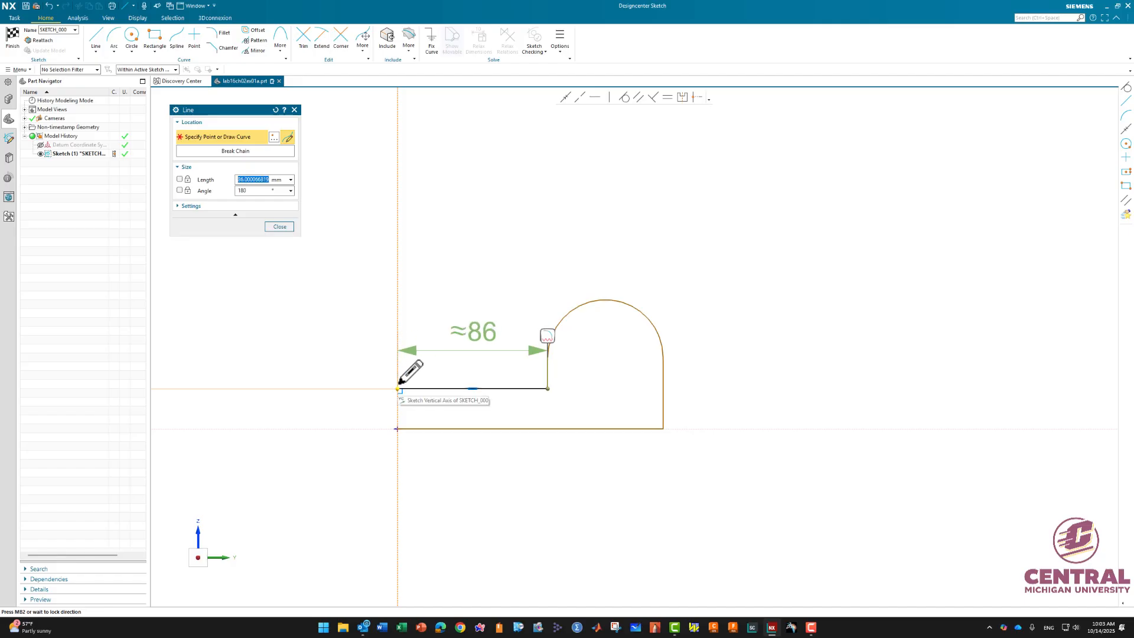
{"action": "left_click", "coordinate": [399, 387]}
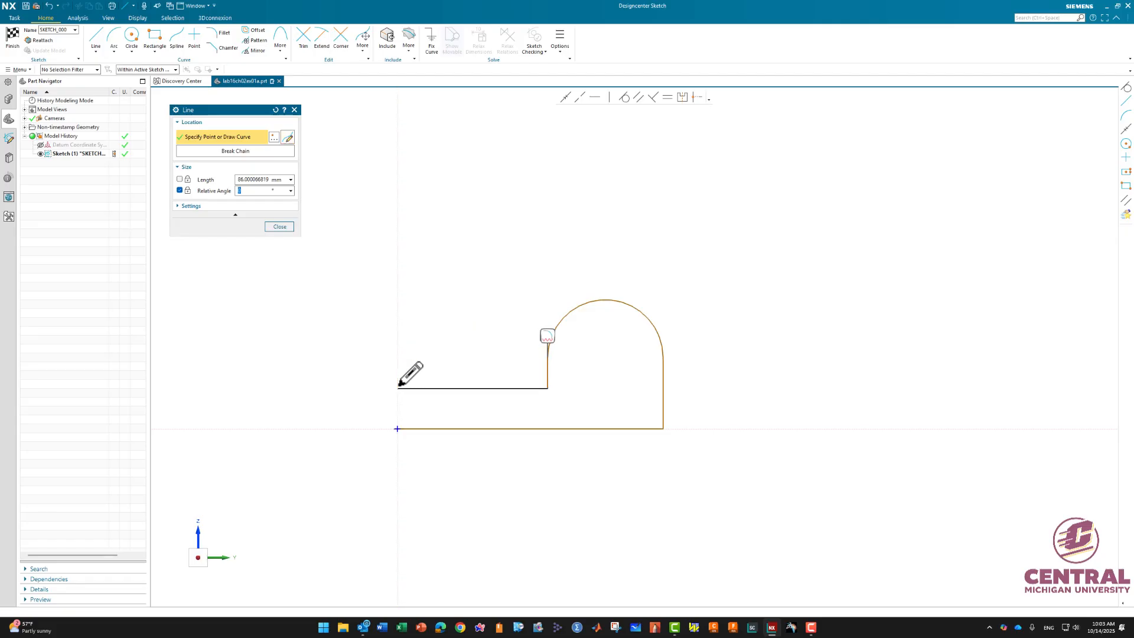
{"action": "left_click", "coordinate": [398, 429]}
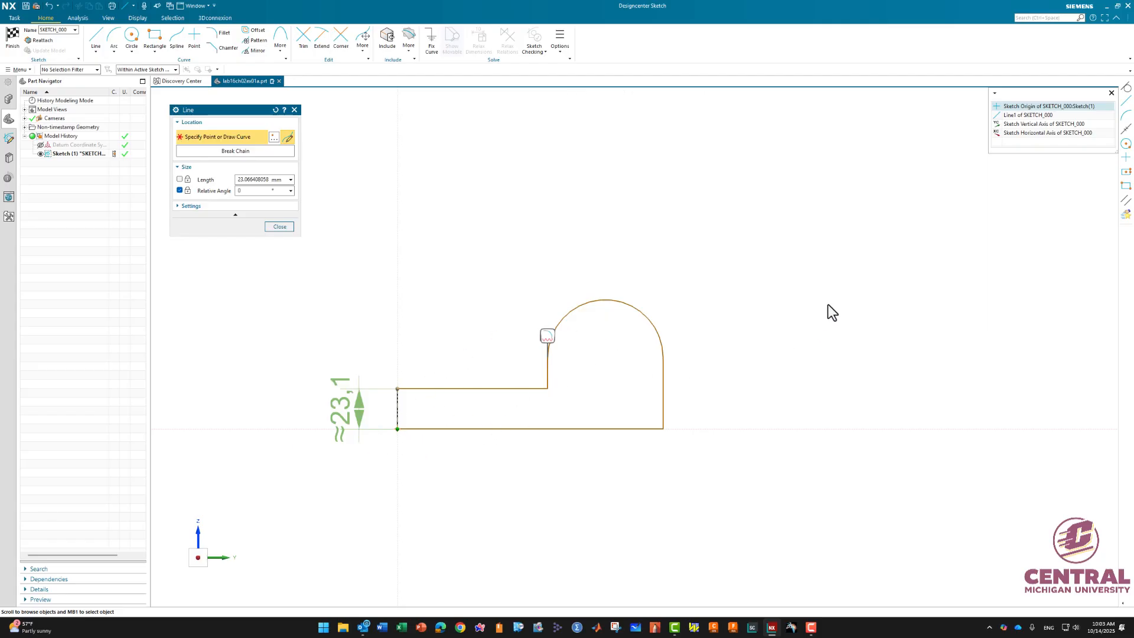
{"action": "left_click", "coordinate": [1029, 108]}
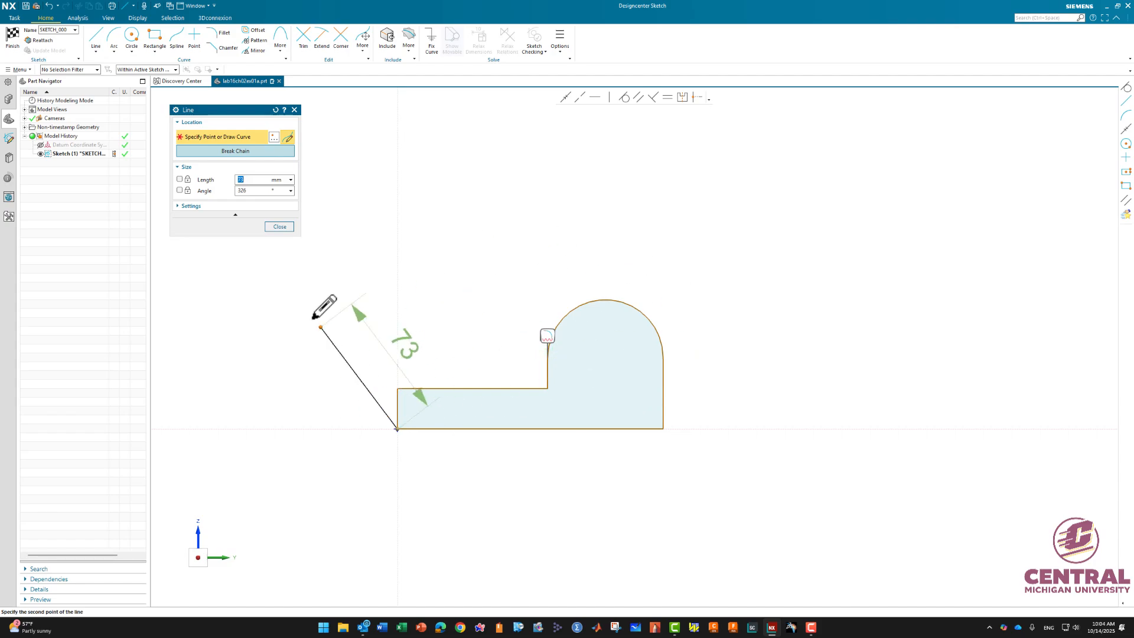
{"action": "left_click", "coordinate": [279, 227]}
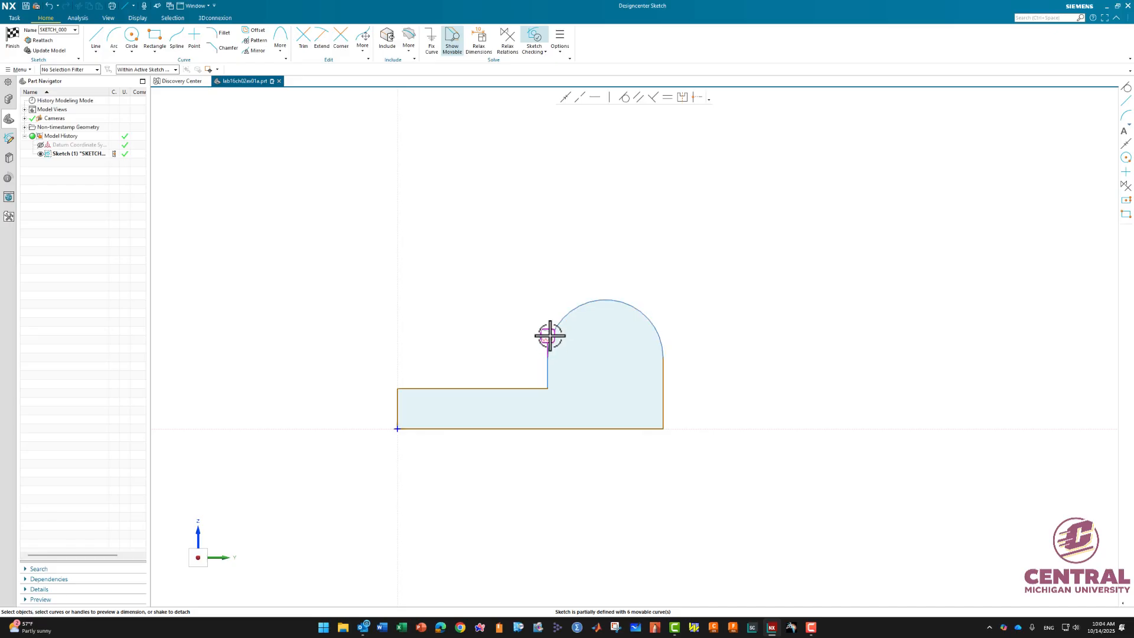
- Correct the almost-tangent condition at the vertex where the arc meets the short vertical line, keeping the solution
{"action": "mouse_move", "coordinate": [546, 336]}
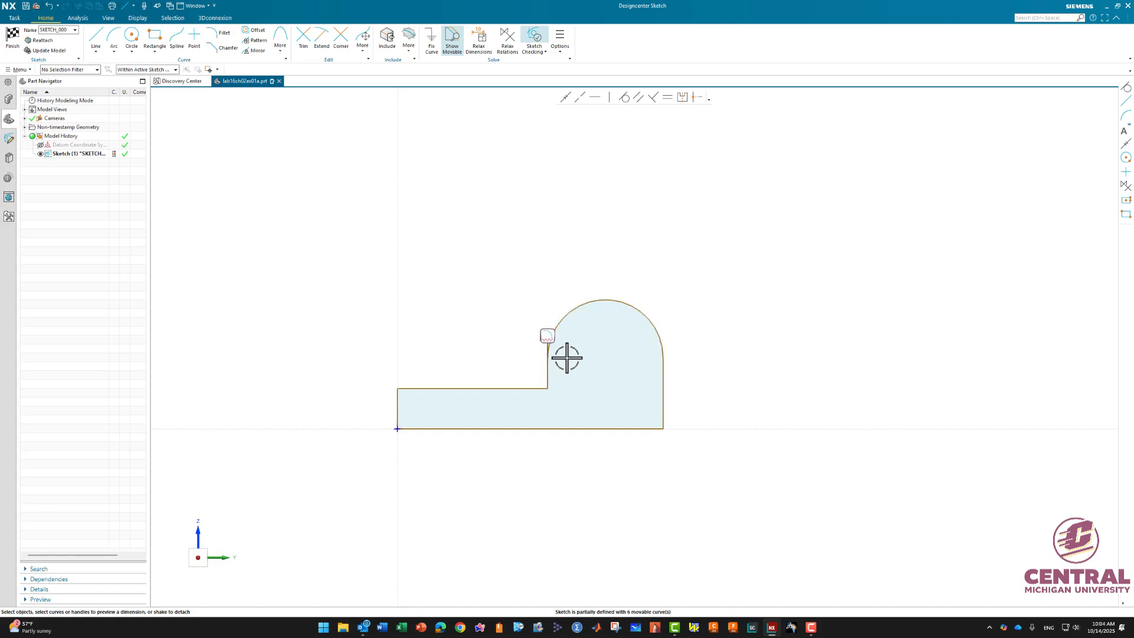
{"action": "left_click", "coordinate": [547, 335]}
{"action": "right_click", "coordinate": [548, 334]}
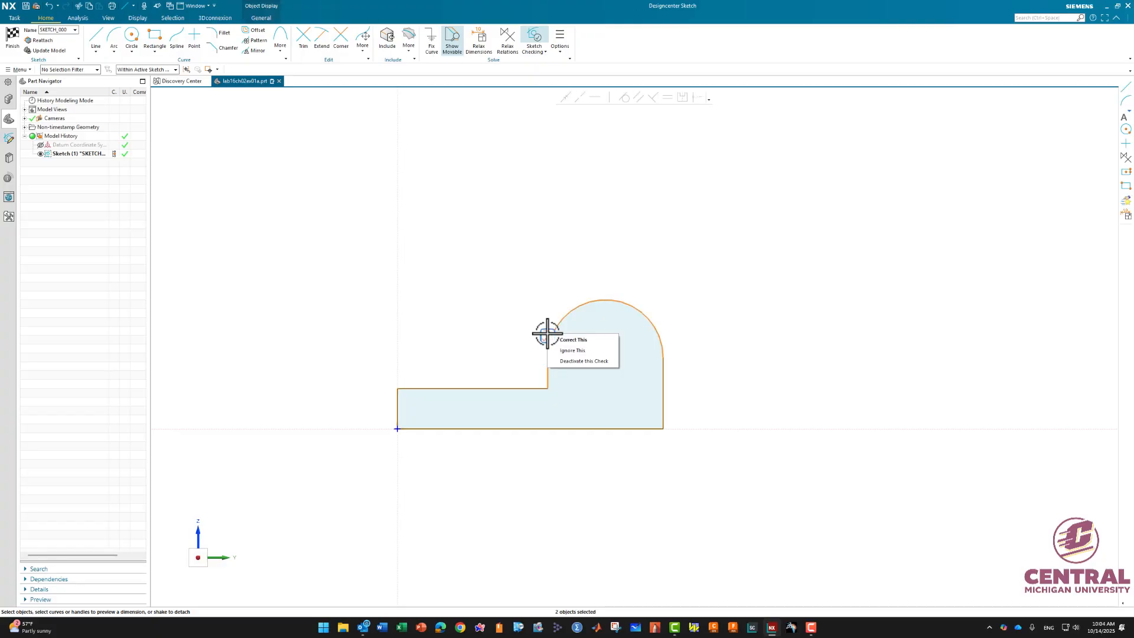
{"action": "left_click", "coordinate": [578, 341]}
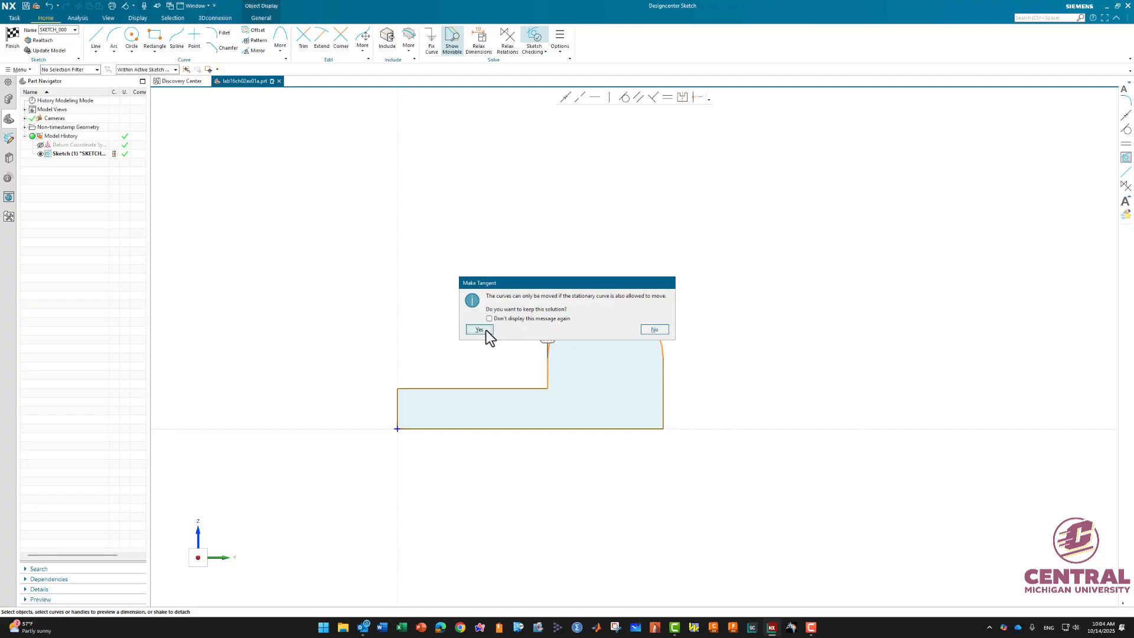
{"action": "left_click", "coordinate": [479, 329]}
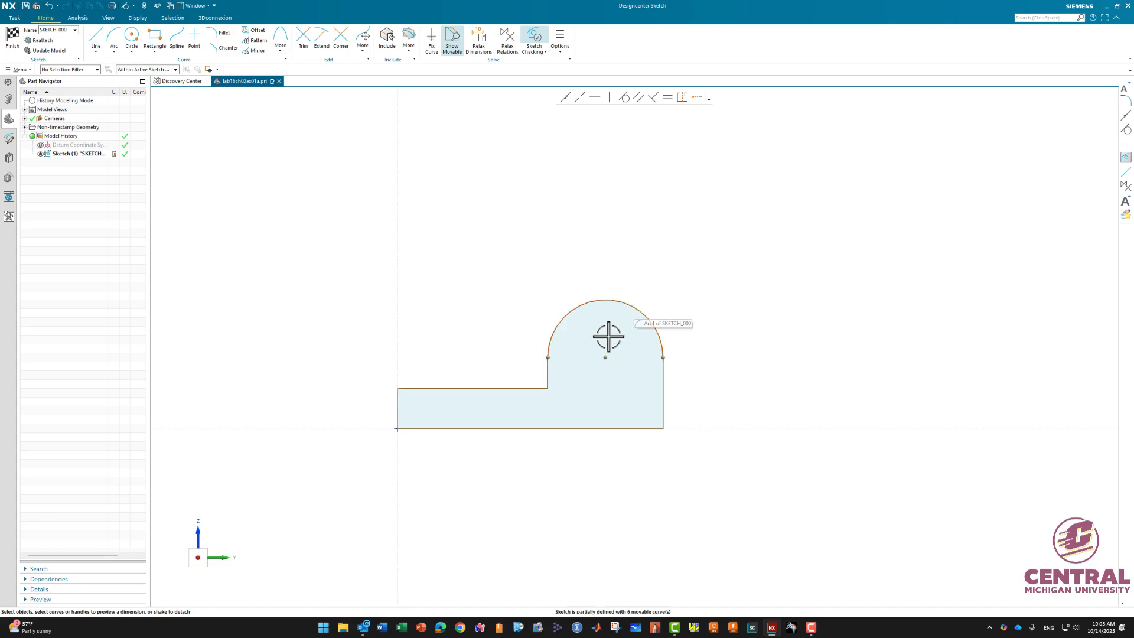
- Drag the arc to shift the raised portion of the profile to the right
{"action": "left_click", "coordinate": [624, 301]}
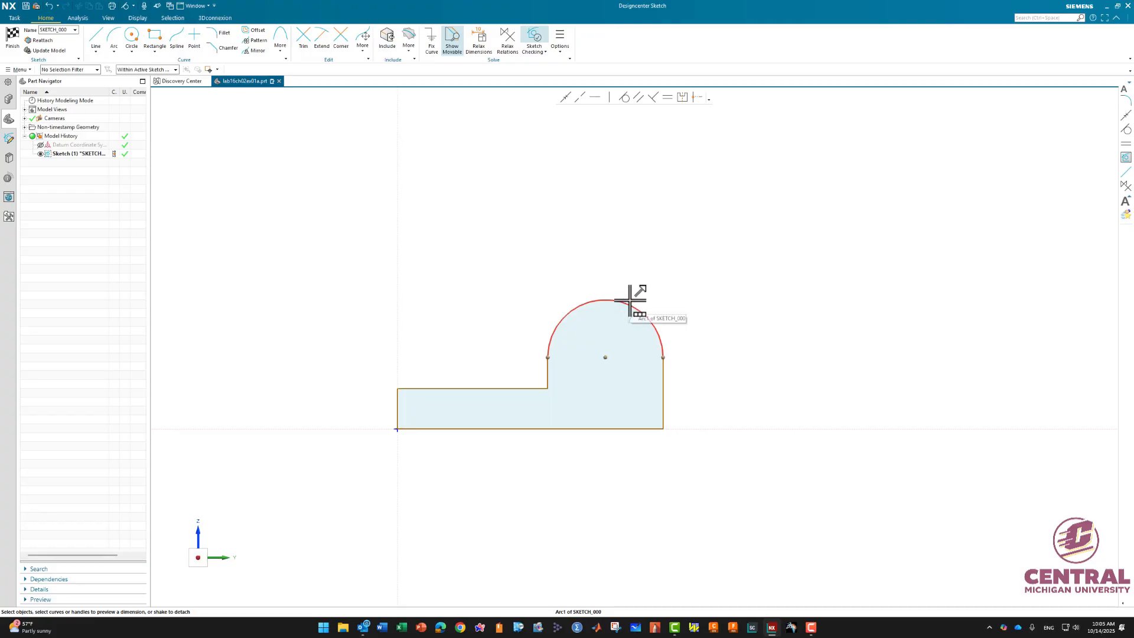
{"action": "mouse_move", "coordinate": [635, 297]}
{"action": "left_mouse_down"}
{"action": "mouse_move", "coordinate": [653, 271]}
{"action": "mouse_move", "coordinate": [707, 289]}
{"action": "mouse_move", "coordinate": [655, 304]}
{"action": "mouse_move", "coordinate": [634, 272]}
{"action": "mouse_move", "coordinate": [722, 296]}
{"action": "mouse_move", "coordinate": [630, 314]}
{"action": "mouse_move", "coordinate": [640, 271]}
{"action": "mouse_move", "coordinate": [718, 314]}
{"action": "mouse_move", "coordinate": [623, 294]}
{"action": "mouse_move", "coordinate": [703, 284]}
{"action": "mouse_move", "coordinate": [650, 317]}
{"action": "mouse_move", "coordinate": [660, 278]}
{"action": "mouse_move", "coordinate": [658, 309]}
{"action": "mouse_move", "coordinate": [648, 278]}
{"action": "mouse_move", "coordinate": [676, 309]}
{"action": "mouse_move", "coordinate": [638, 279]}
{"action": "mouse_move", "coordinate": [679, 301]}
{"action": "mouse_move", "coordinate": [662, 293]}
{"action": "left_mouse_up"}
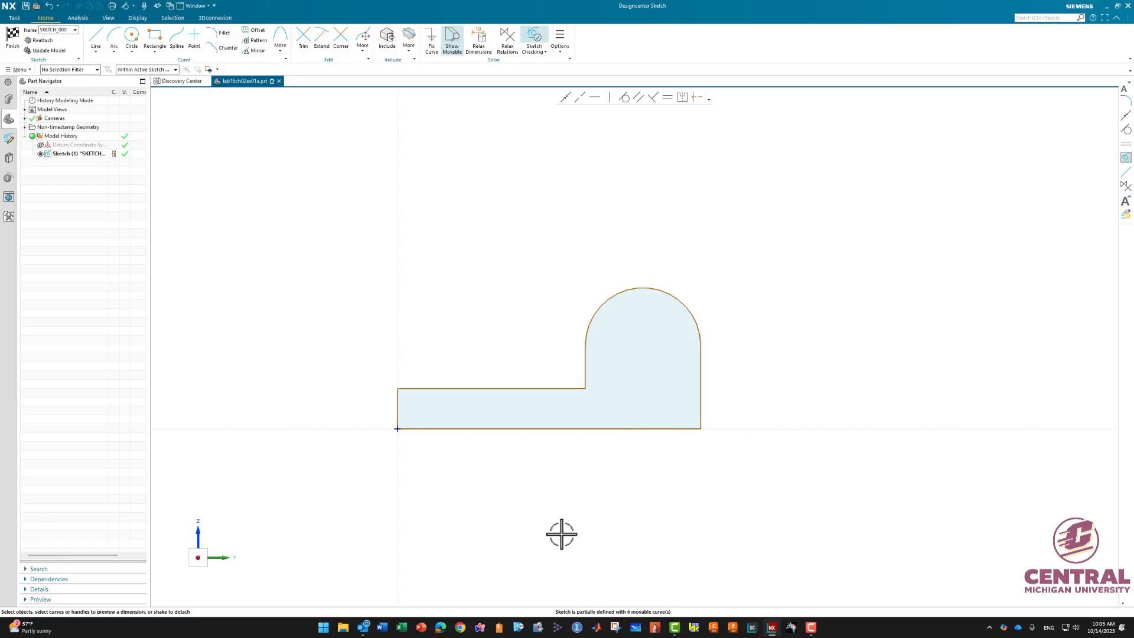
- Dimension the bottom line's length to 150 mm, scaling the entire sketch to match
{"action": "left_click", "coordinate": [548, 430]}
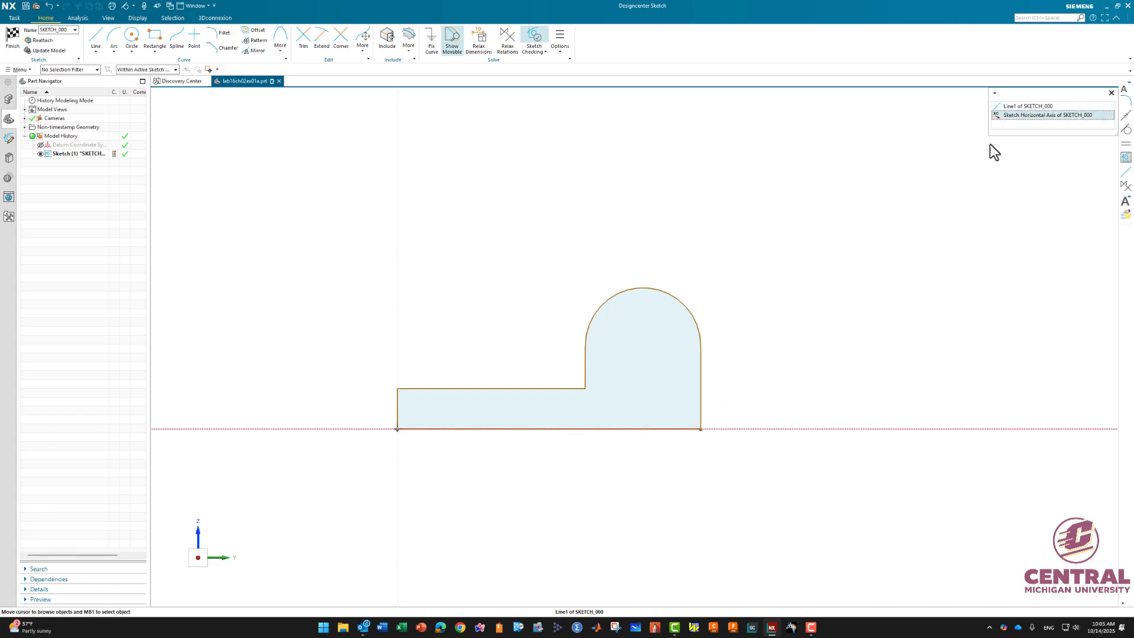
{"action": "left_click", "coordinate": [1019, 107]}
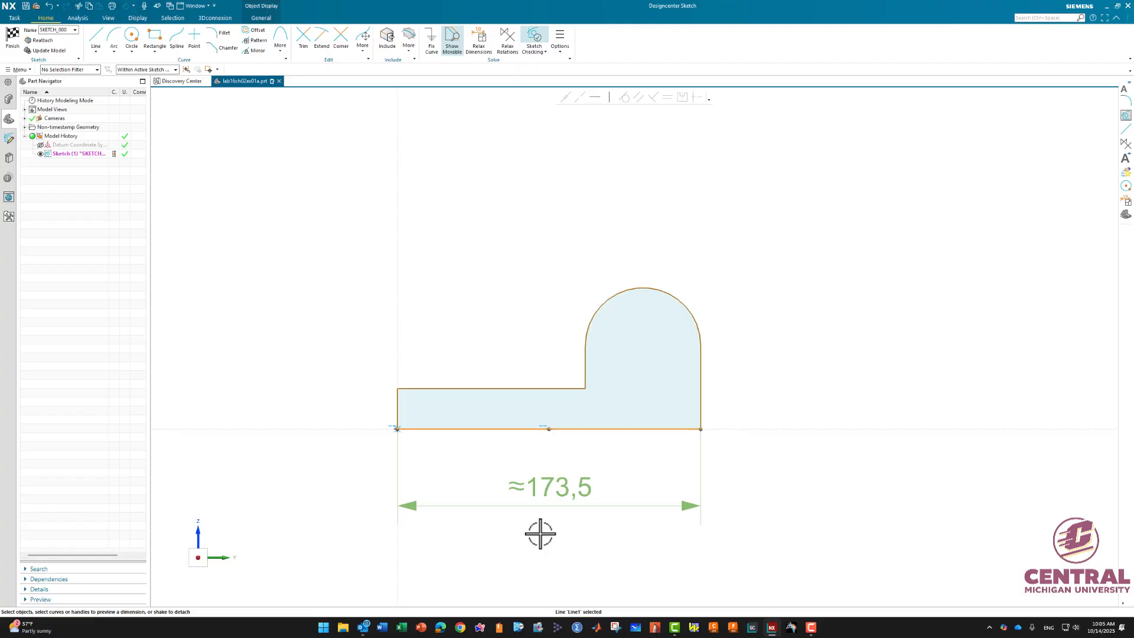
{"action": "left_click", "coordinate": [556, 493]}
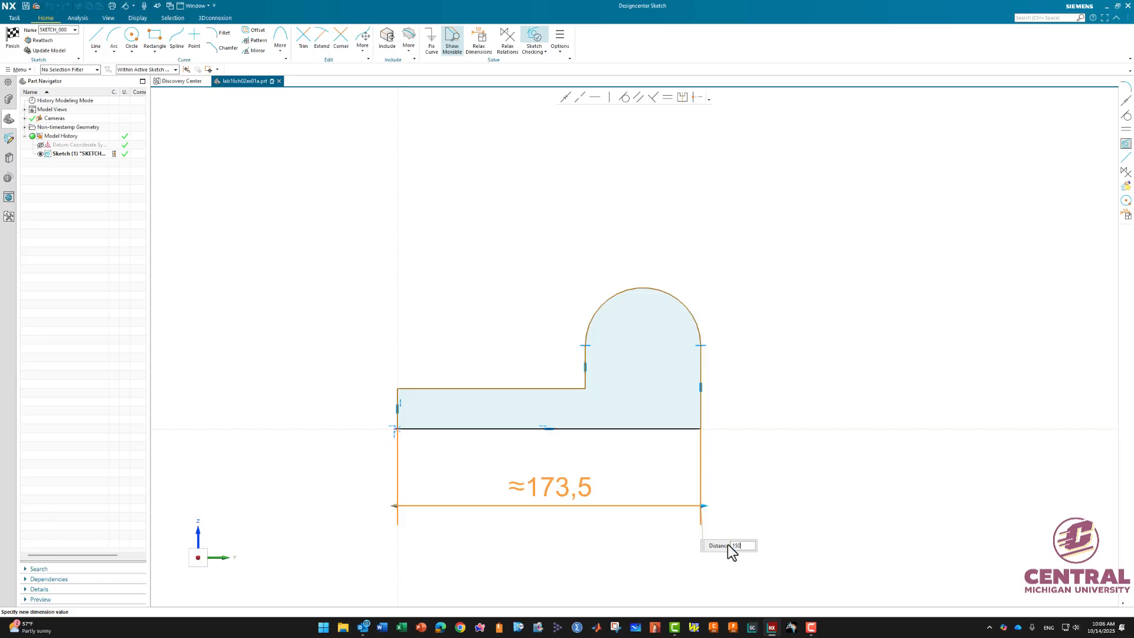
{"action": "key", "text": "Return"}
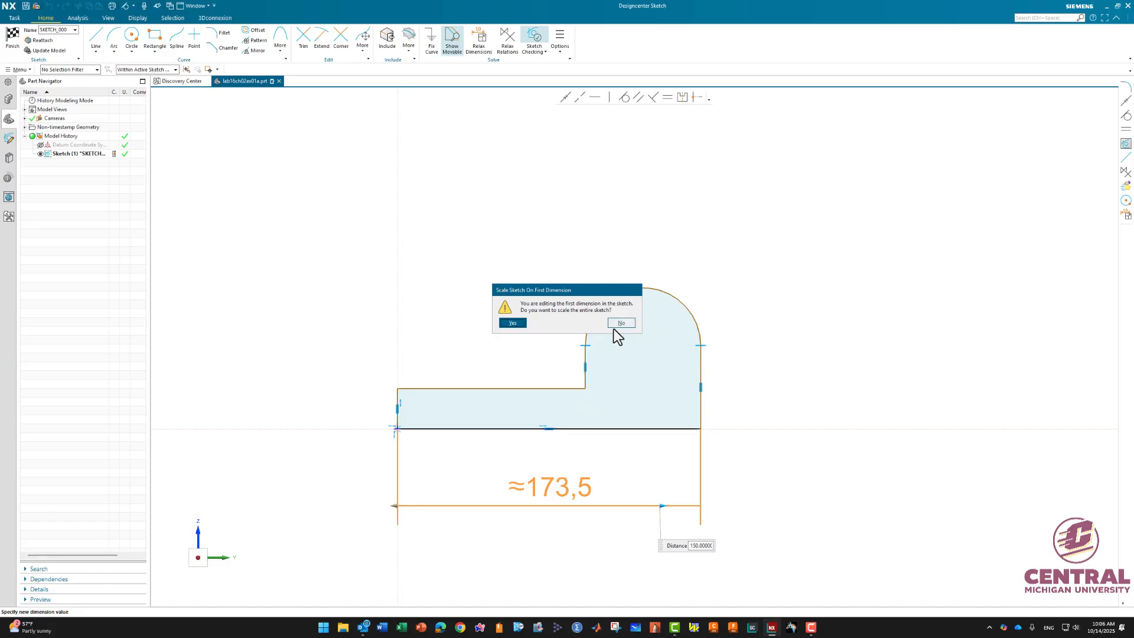
{"action": "left_click", "coordinate": [513, 324]}
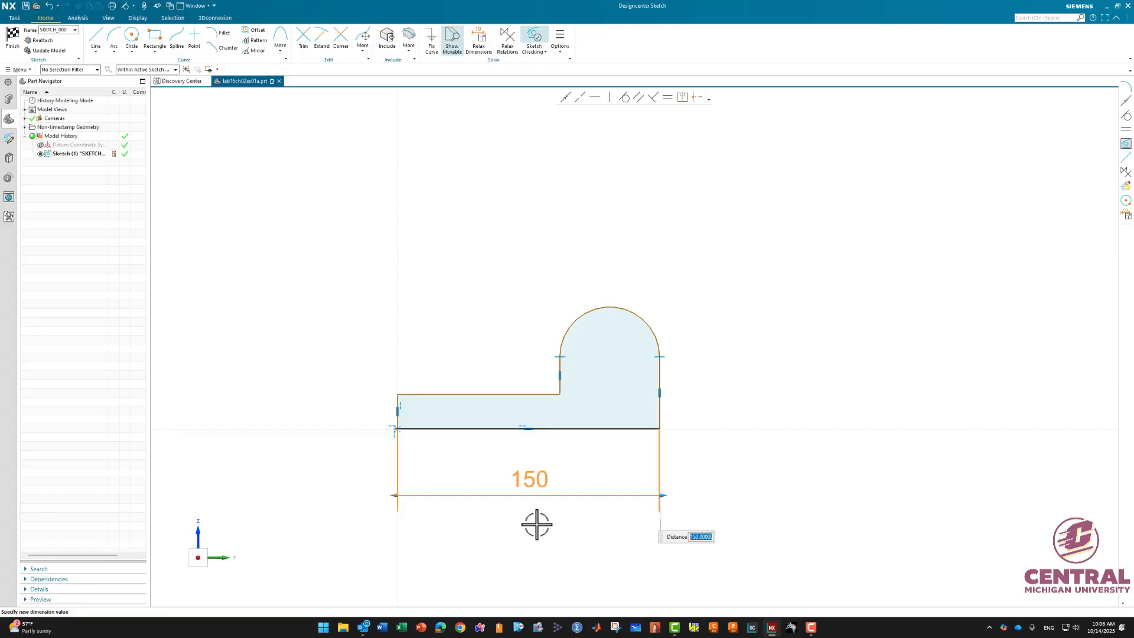
- Dimension the right vertical edge's height as 40 mm
{"action": "key", "text": "Return"}
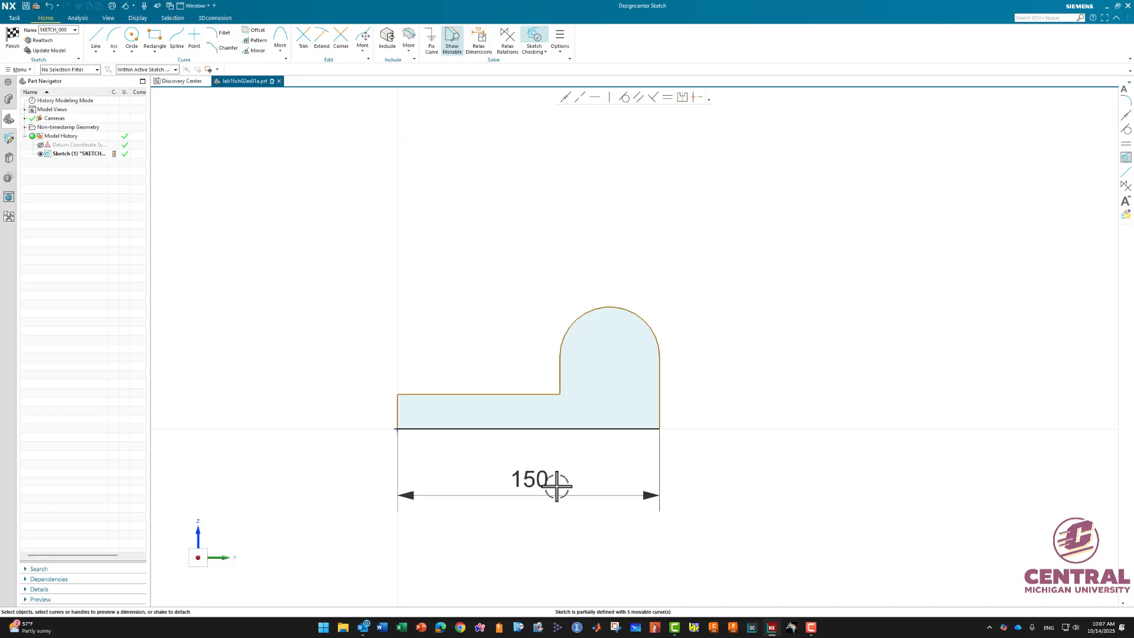
{"action": "left_click", "coordinate": [660, 388]}
{"action": "left_click", "coordinate": [725, 393]}
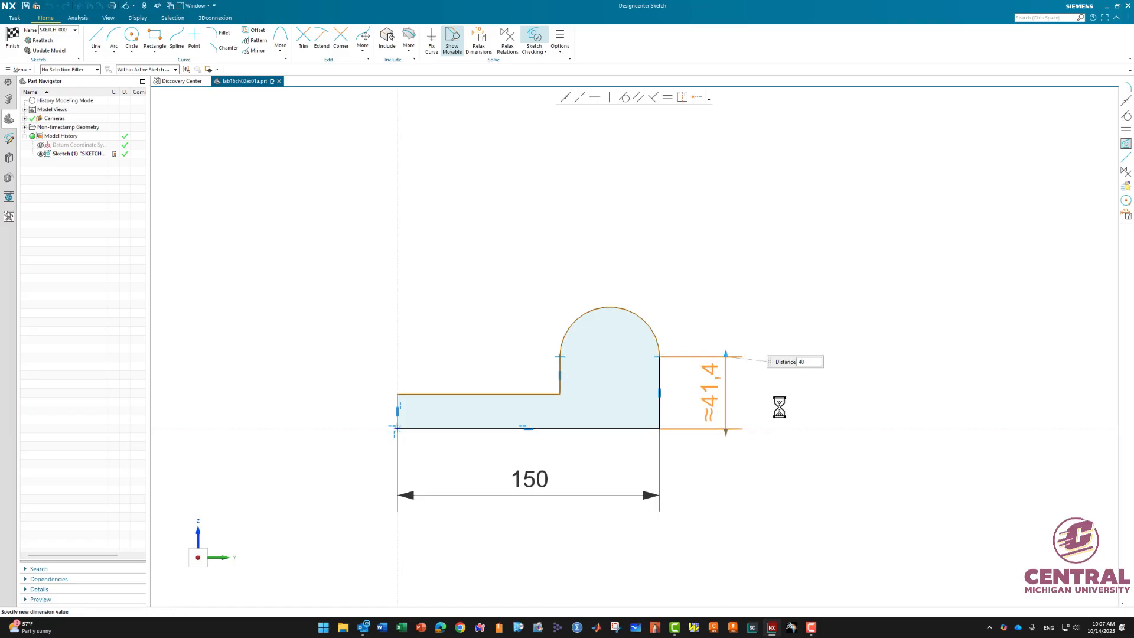
{"action": "type", "text": "40"}
{"action": "key", "text": "Return"}
{"action": "left_click", "coordinate": [752, 492]}
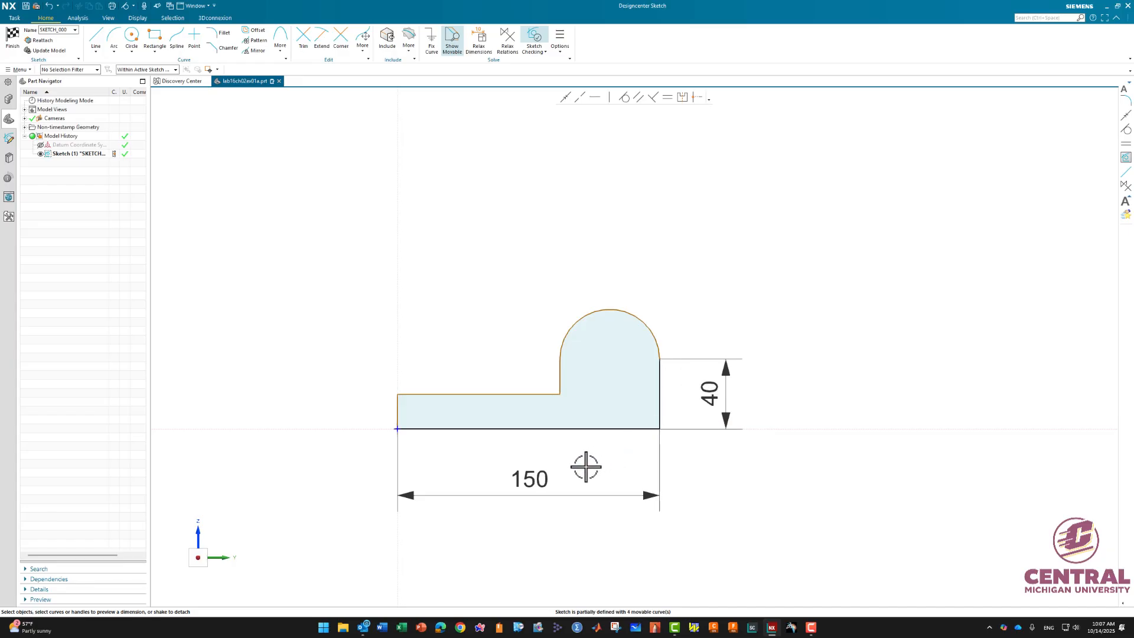
- Dimension the left vertical edge's height as 20 mm
{"action": "left_click", "coordinate": [398, 411]}
{"action": "left_click", "coordinate": [350, 411]}
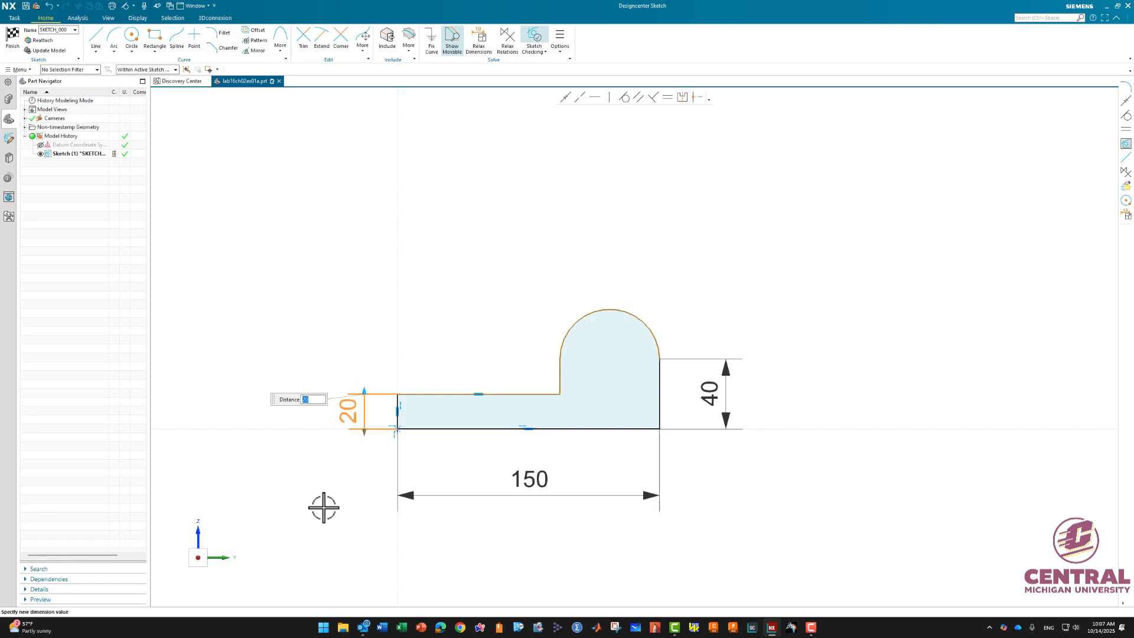
{"action": "key", "text": "Return"}
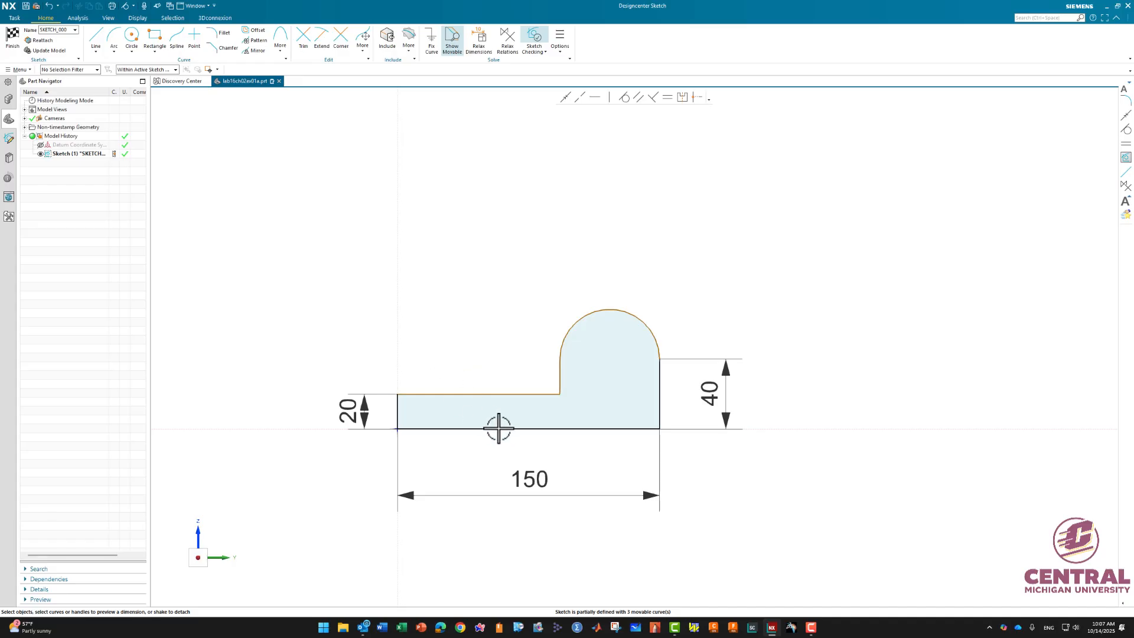
- Decrease the sketch dimension text size
{"action": "left_click", "coordinate": [139, 18]}
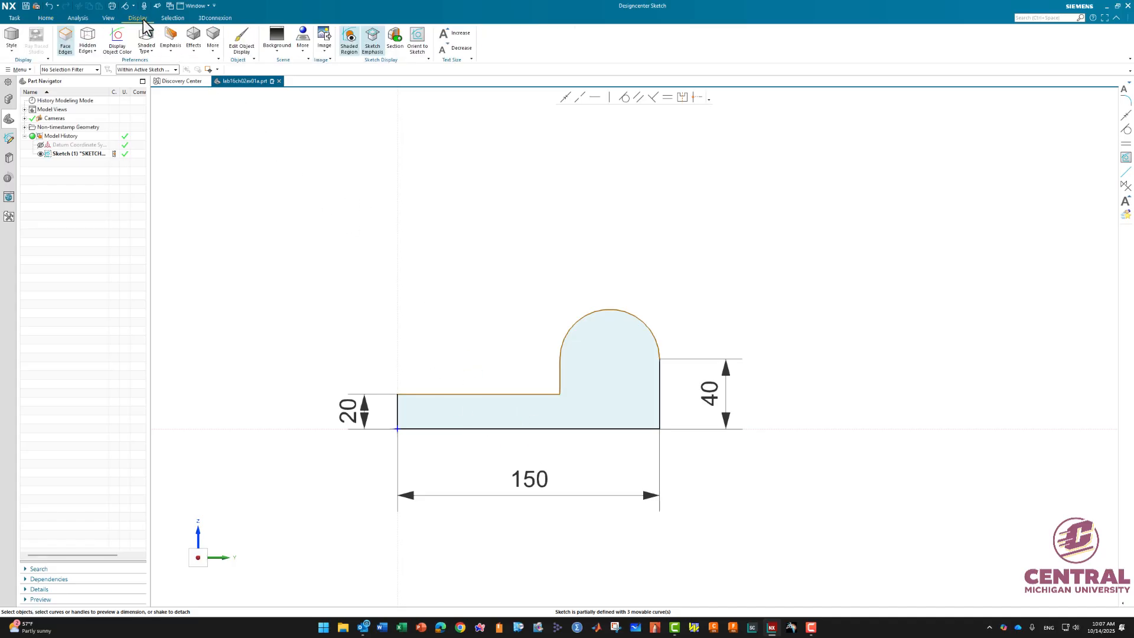
{"action": "left_click", "coordinate": [451, 49]}
{"action": "left_click", "coordinate": [456, 33]}
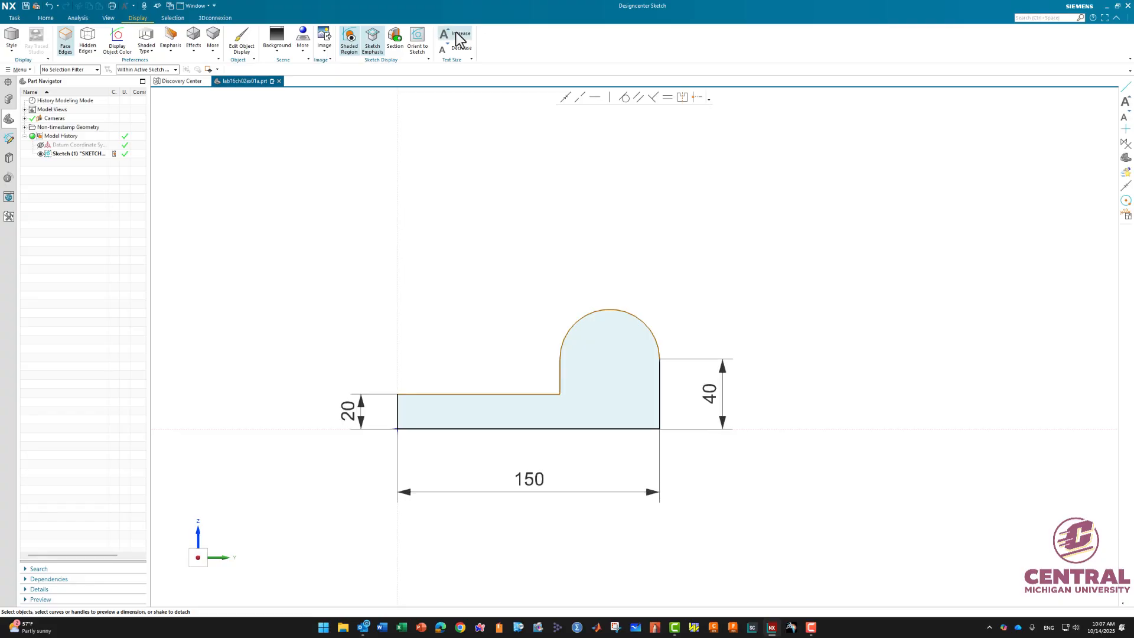
{"action": "left_click", "coordinate": [457, 34]}
{"action": "left_click", "coordinate": [460, 47]}
{"action": "left_click", "coordinate": [461, 47]}
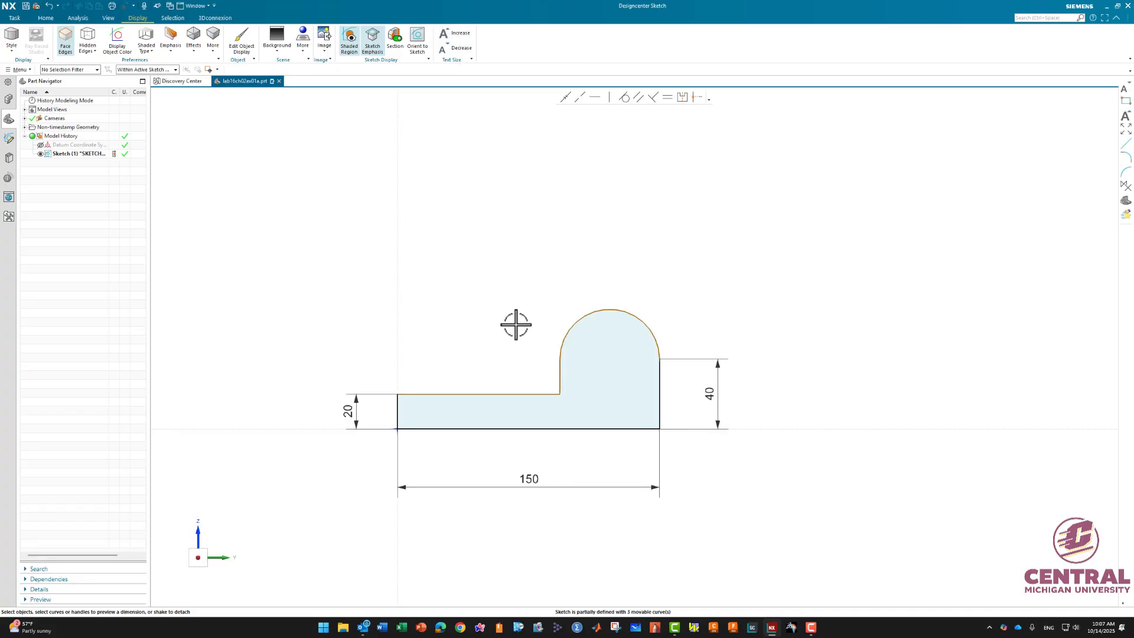
{"action": "scroll", "coordinate": [519, 330], "scroll_direction": "up", "scroll_amount": 1}
{"action": "middle_click_drag", "start_coordinate": [519, 329], "coordinate": [582, 248], "text": "shift"}
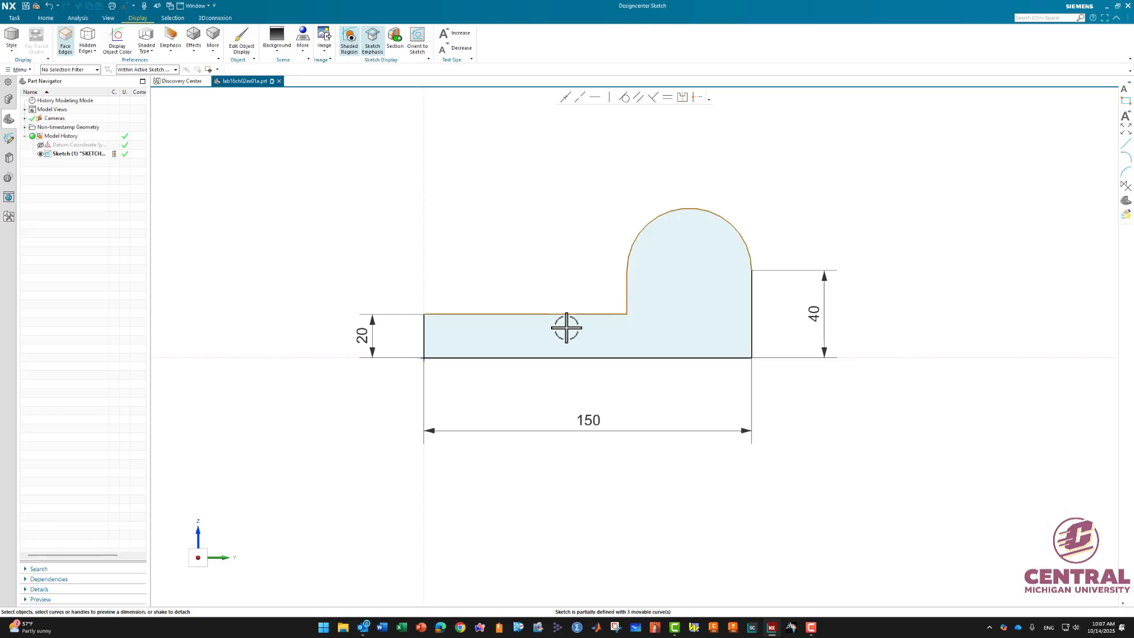
{"action": "scroll", "coordinate": [560, 256], "scroll_direction": "down", "scroll_amount": 2}
{"action": "scroll", "coordinate": [560, 256], "scroll_direction": "up", "scroll_amount": 2}
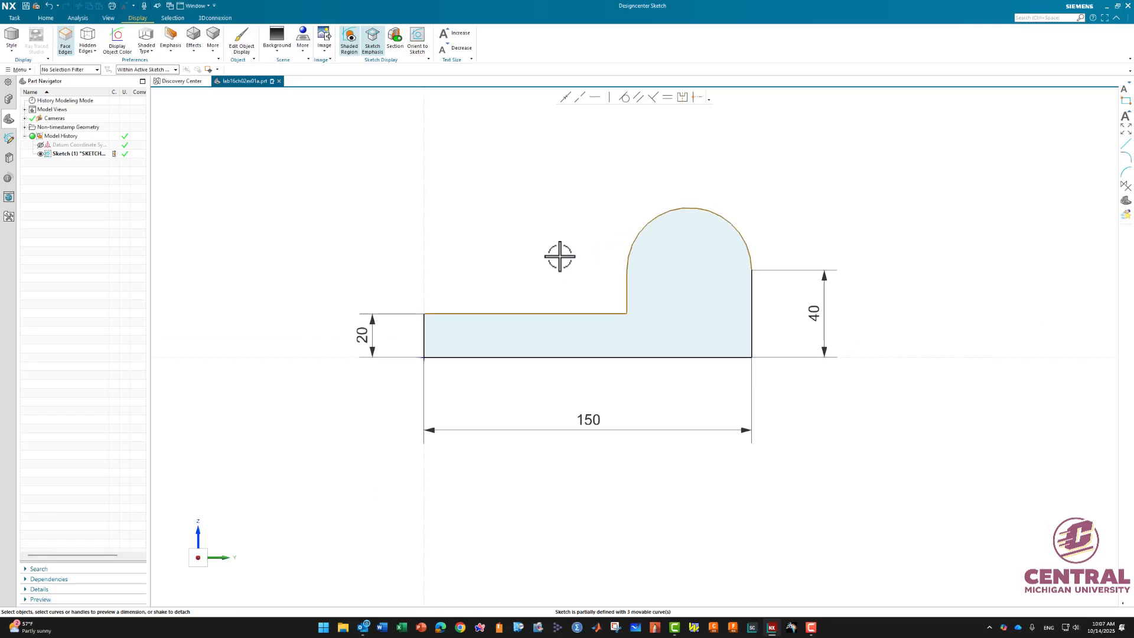
{"action": "scroll", "coordinate": [560, 256], "scroll_direction": "down", "scroll_amount": 3}
{"action": "scroll", "coordinate": [560, 255], "scroll_direction": "up", "scroll_amount": 4}
{"action": "scroll", "coordinate": [561, 256], "scroll_direction": "down", "scroll_amount": 5}
{"action": "scroll", "coordinate": [560, 255], "scroll_direction": "up", "scroll_amount": 5}
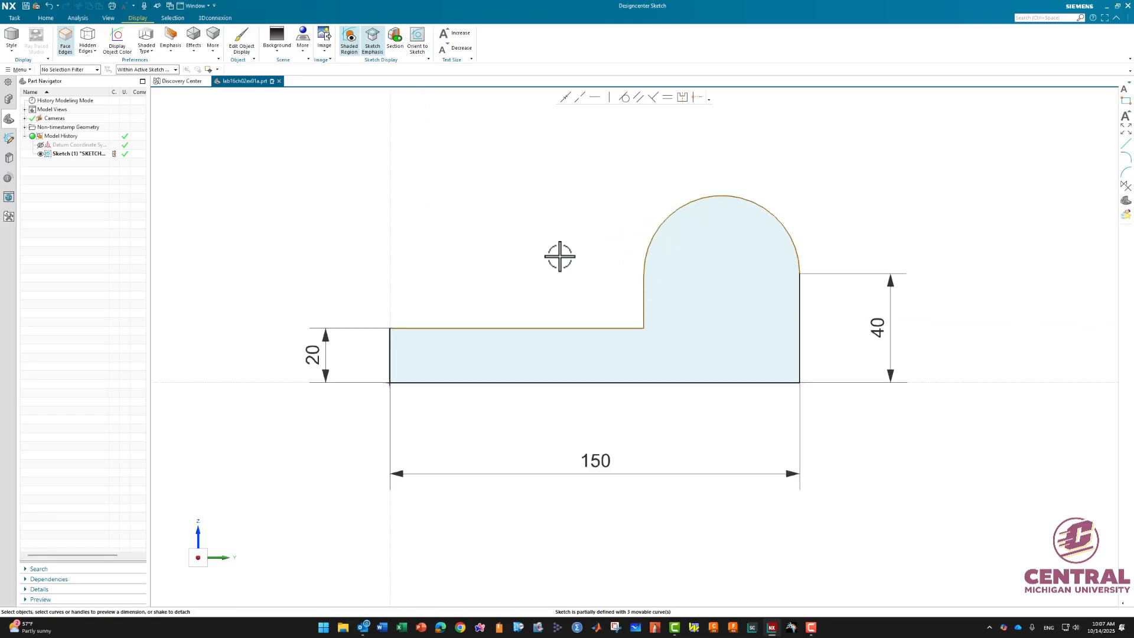
{"action": "scroll", "coordinate": [560, 256], "scroll_direction": "down", "scroll_amount": 5}
{"action": "scroll", "coordinate": [560, 256], "scroll_direction": "up", "scroll_amount": 5}
{"action": "scroll", "coordinate": [560, 256], "scroll_direction": "down", "scroll_amount": 5}
{"action": "scroll", "coordinate": [560, 256], "scroll_direction": "up", "scroll_amount": 5}
{"action": "scroll", "coordinate": [560, 256], "scroll_direction": "down", "scroll_amount": 5}
{"action": "scroll", "coordinate": [560, 256], "scroll_direction": "up", "scroll_amount": 3}
{"action": "mouse_move", "coordinate": [560, 256]}
{"action": "middle_mouse_down", "text": "shift"}
{"action": "mouse_move", "coordinate": [448, 319]}
{"action": "mouse_move", "coordinate": [620, 309]}
{"action": "mouse_move", "coordinate": [514, 357]}
{"action": "mouse_move", "coordinate": [667, 276]}
{"action": "mouse_move", "coordinate": [587, 322]}
{"action": "middle_mouse_up", "text": "shift"}
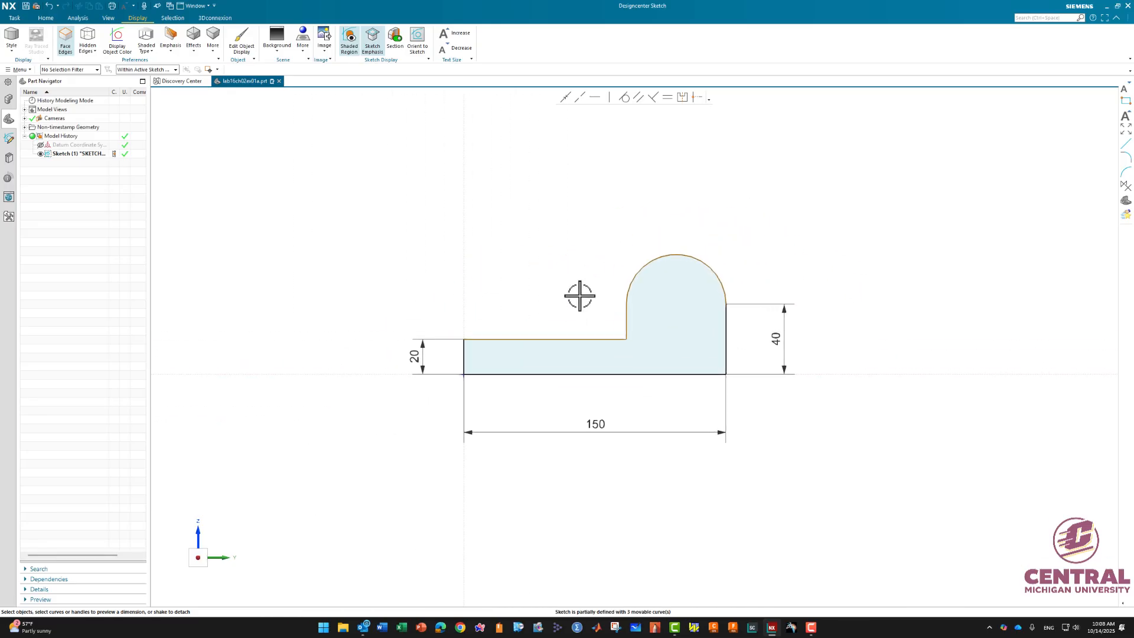
{"action": "scroll", "coordinate": [580, 293], "scroll_direction": "up", "scroll_amount": 2}
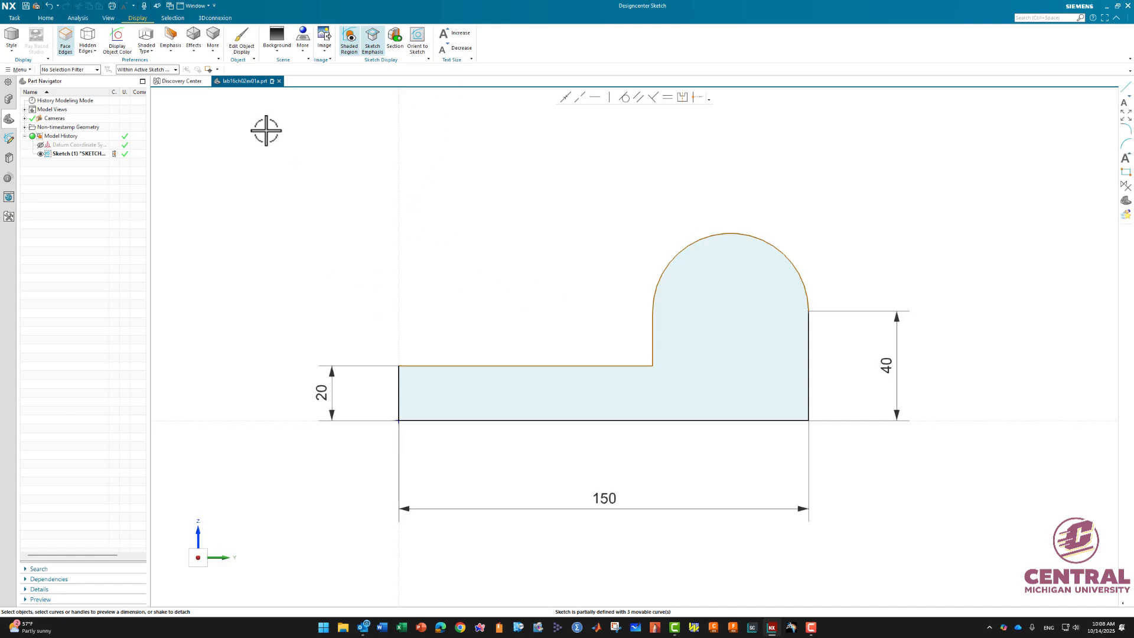
- Dimension the arc's radius as 30 mm and move its label away from the profile
{"action": "left_click", "coordinate": [47, 18]}
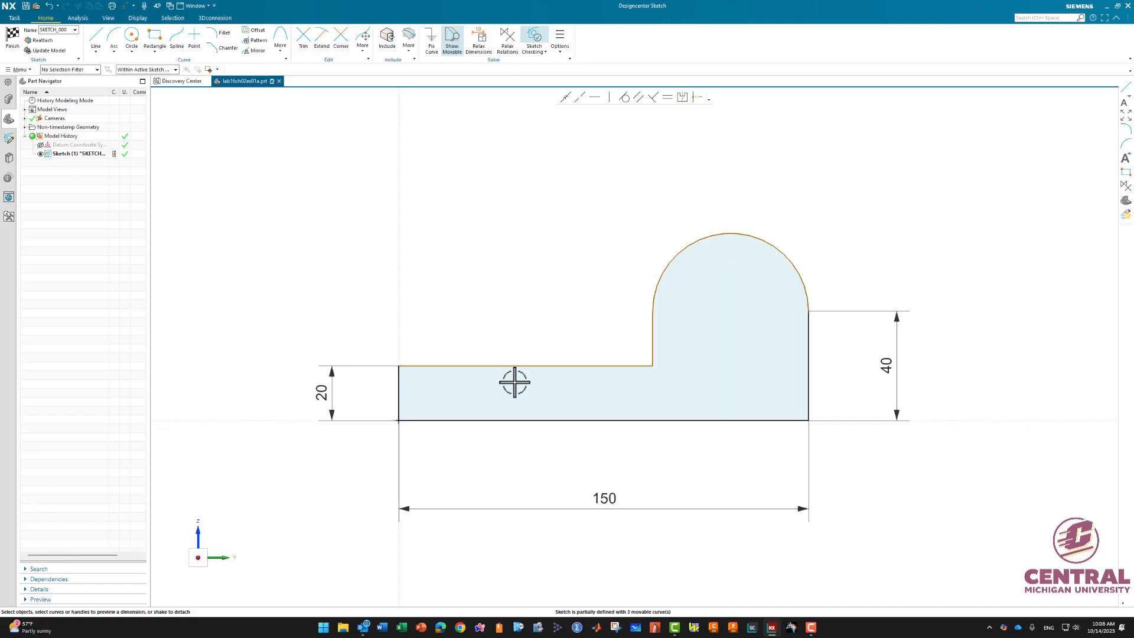
{"action": "left_click", "coordinate": [765, 239]}
{"action": "left_click", "coordinate": [702, 195]}
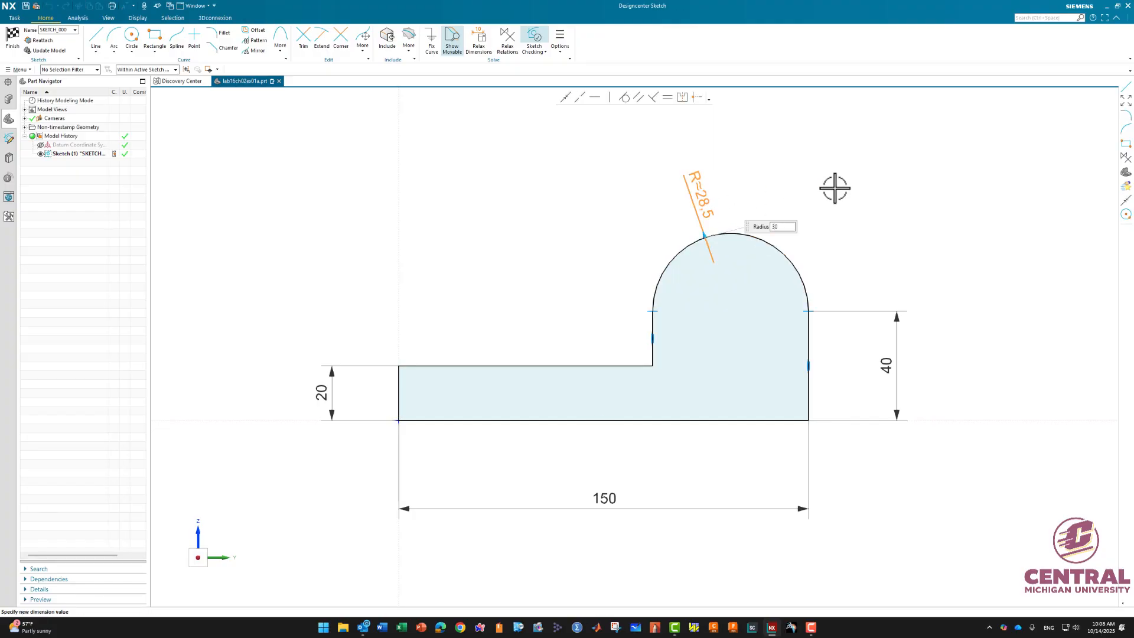
{"action": "type", "text": "30"}
{"action": "key", "text": "Return"}
{"action": "left_click", "coordinate": [734, 175]}
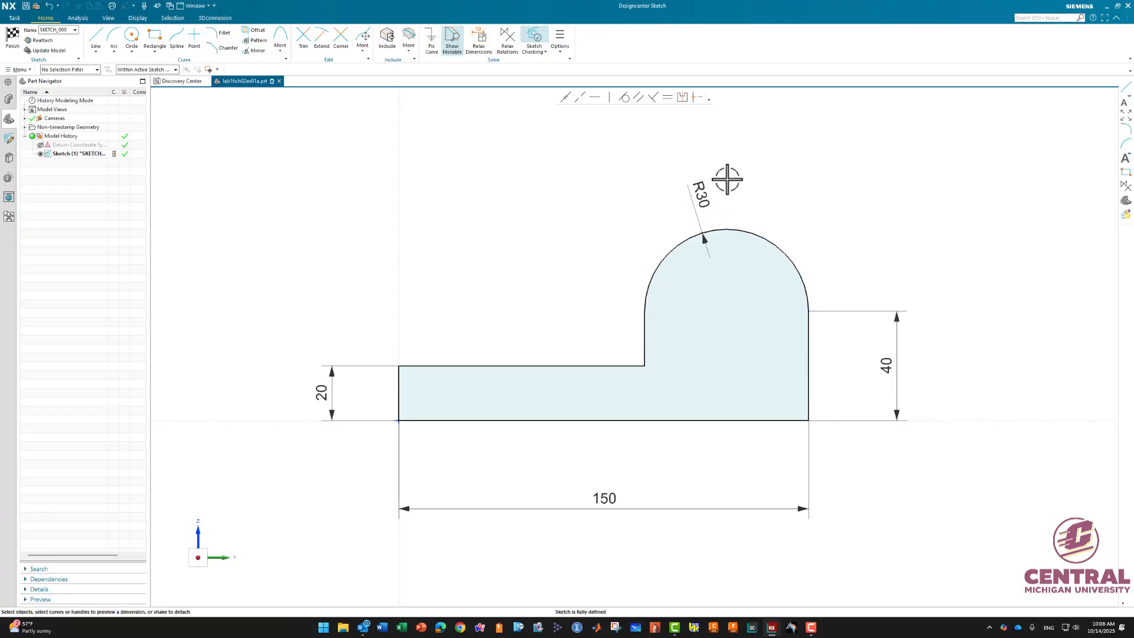
{"action": "left_click_drag", "start_coordinate": [702, 197], "coordinate": [651, 184]}
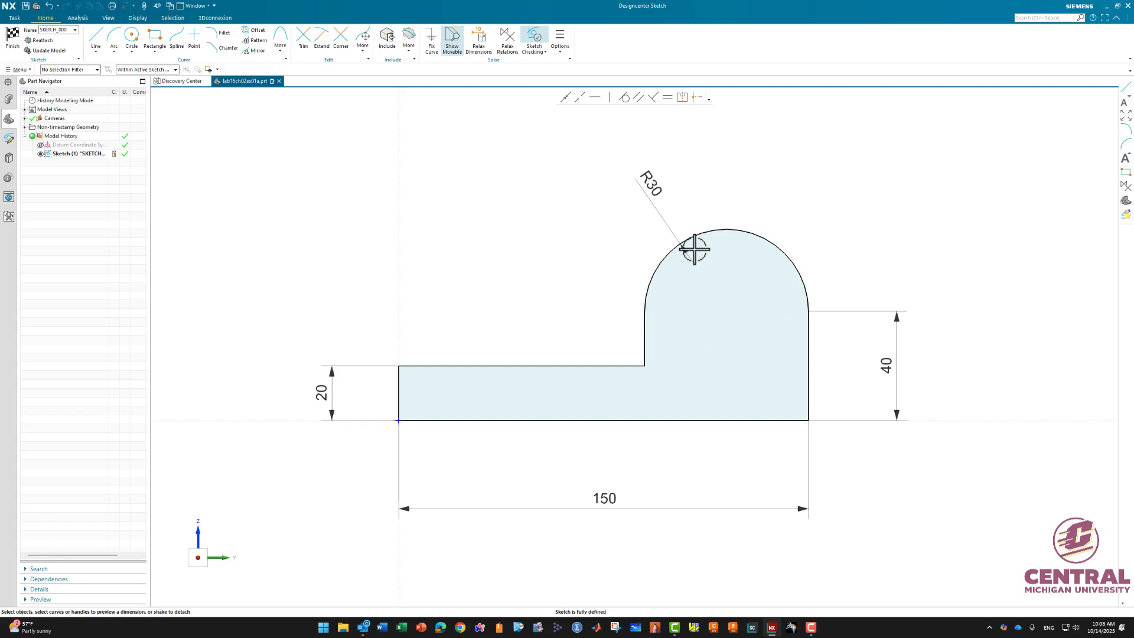
- Draw a 30 mm diameter circle concentric with the arc and reposition its diameter dimension
{"action": "left_click", "coordinate": [132, 39]}
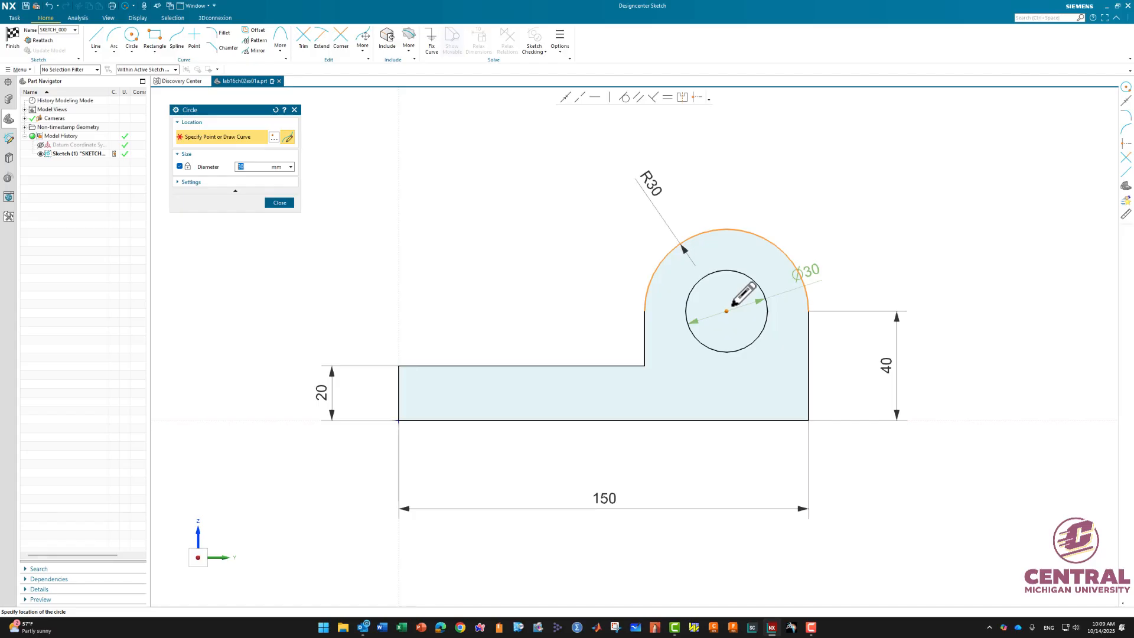
{"action": "left_click", "coordinate": [733, 304]}
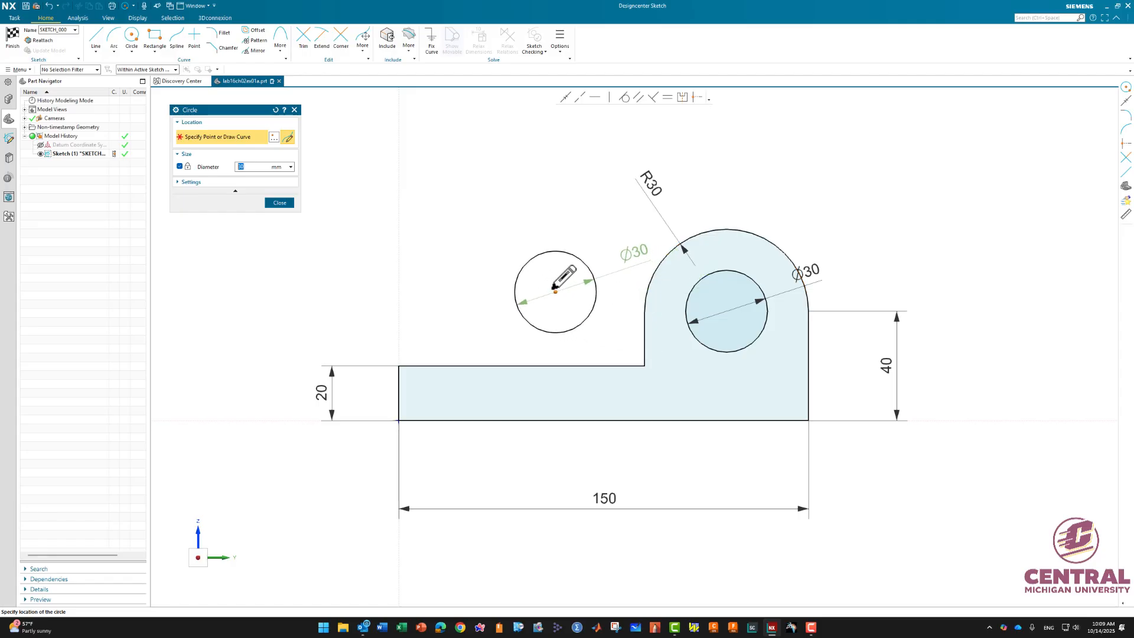
{"action": "left_click", "coordinate": [275, 203]}
{"action": "left_click_drag", "start_coordinate": [809, 272], "coordinate": [820, 184]}
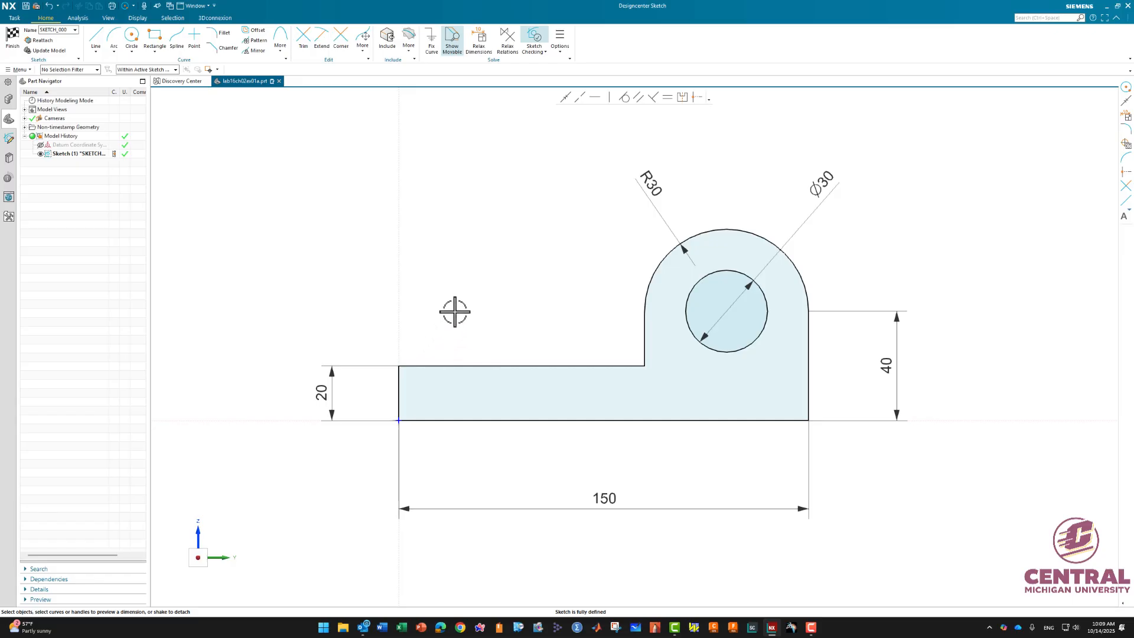
- Fillet the inner step corner and the upper-left corner of the profile with 4 mm radius fillets
{"action": "left_click", "coordinate": [221, 37]}
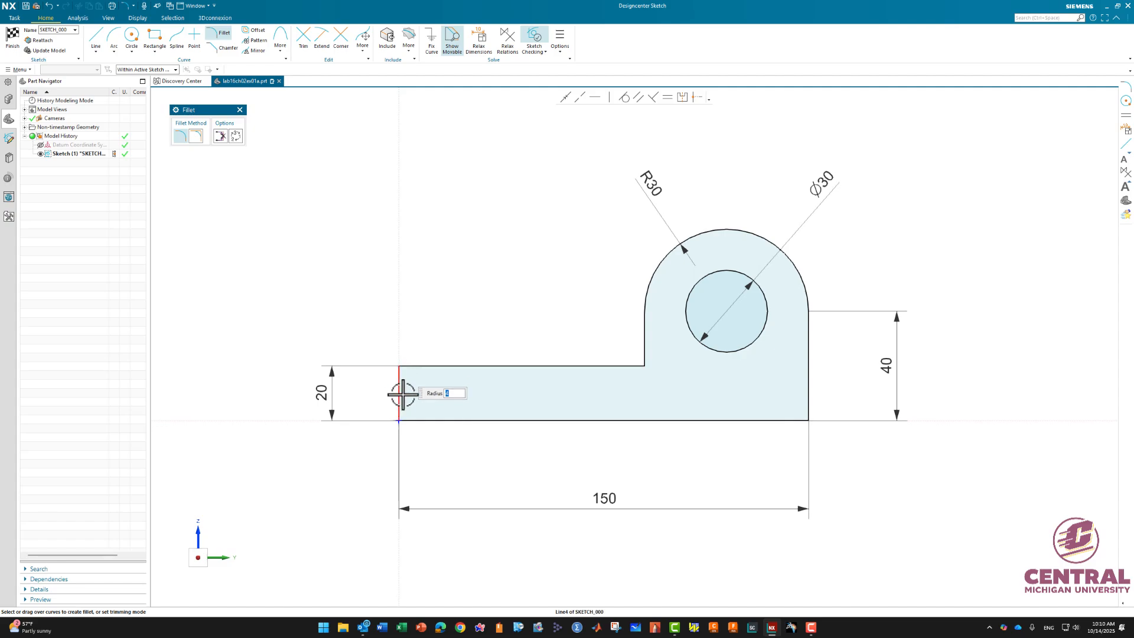
{"action": "left_click", "coordinate": [644, 353]}
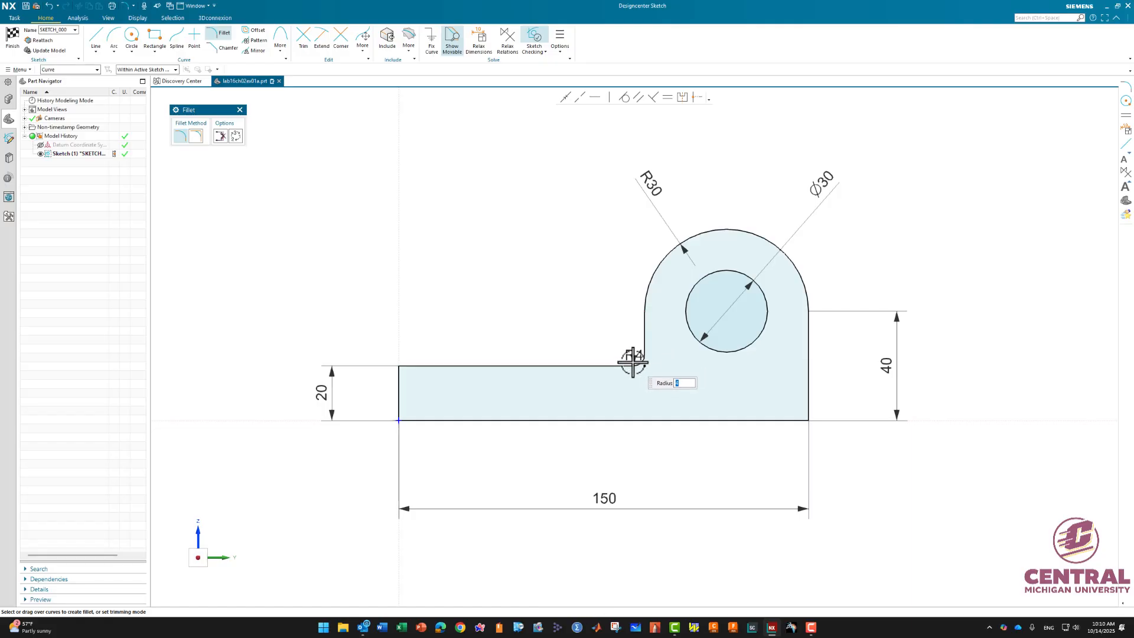
{"action": "left_click", "coordinate": [621, 366]}
{"action": "left_click", "coordinate": [410, 367]}
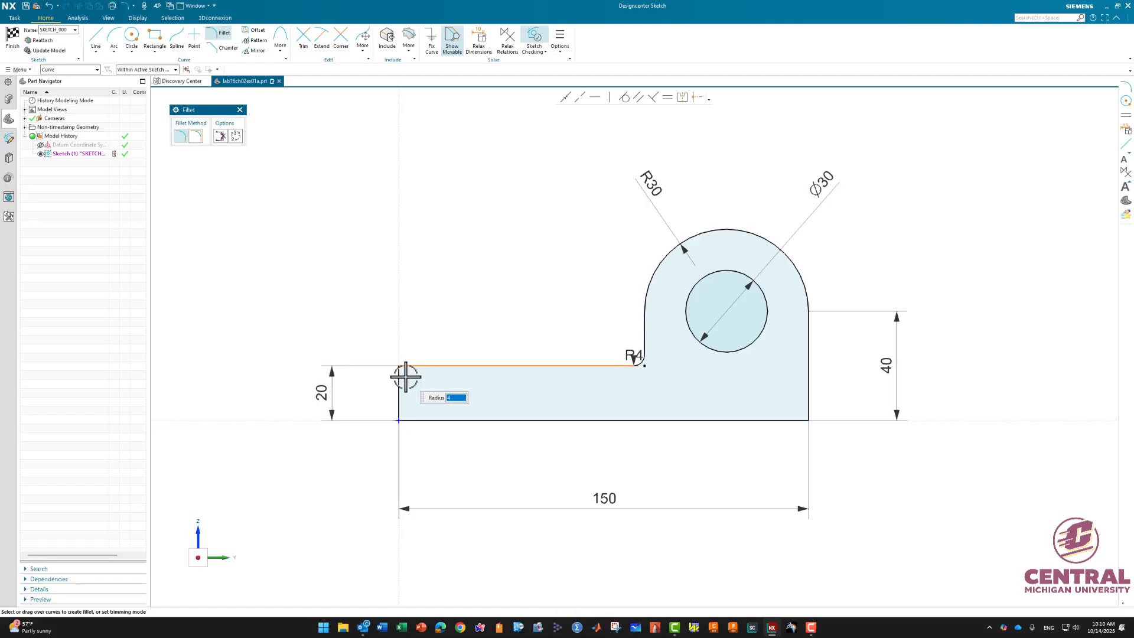
{"action": "left_click", "coordinate": [401, 379]}
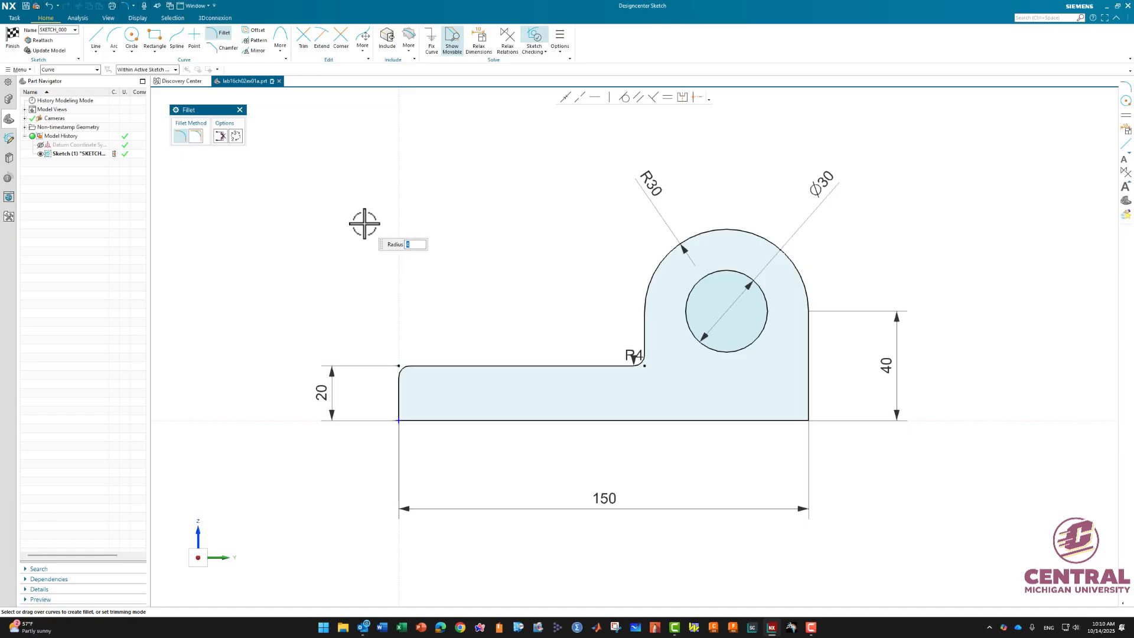
{"action": "left_click", "coordinate": [240, 111]}
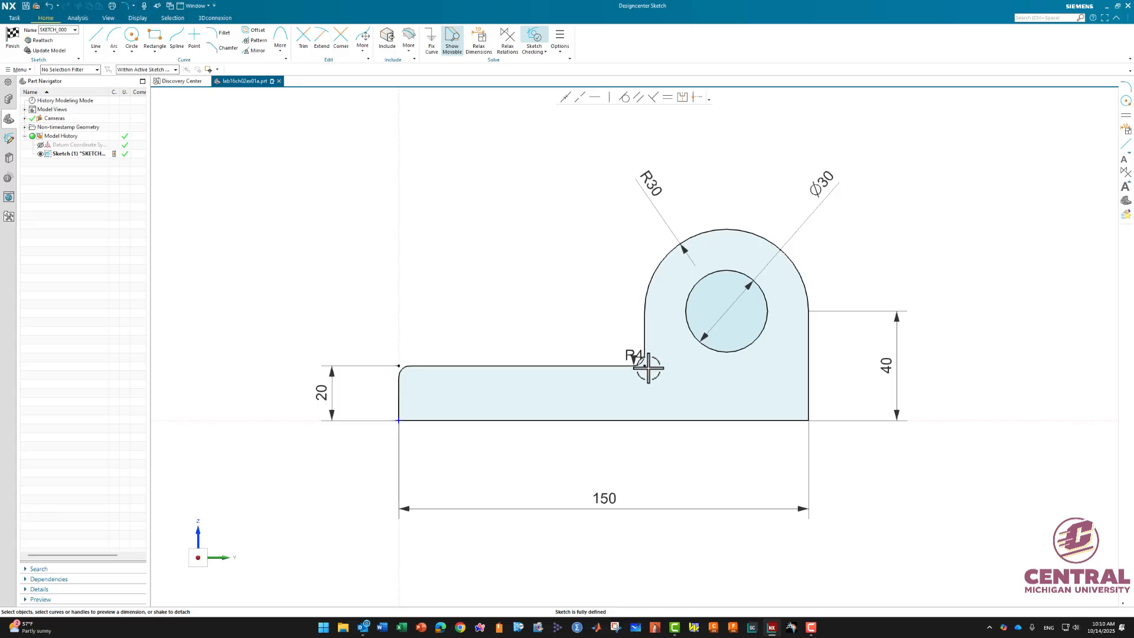
- Reposition the R4, 150 and 40 dimension labels closer to the profile
{"action": "left_click_drag", "start_coordinate": [629, 355], "coordinate": [595, 305]}
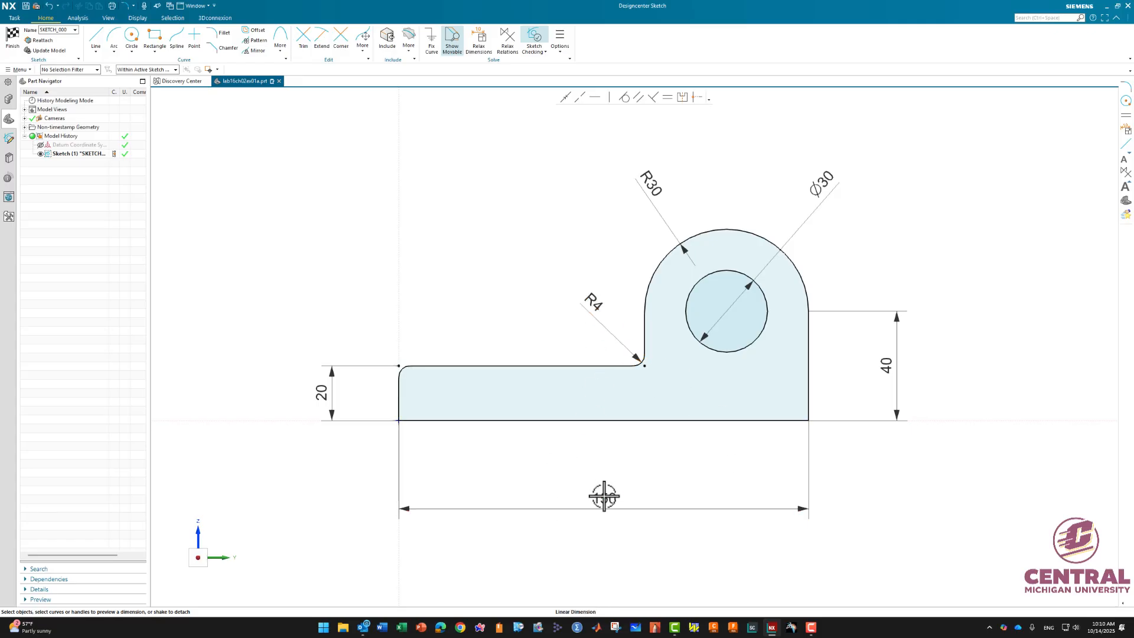
{"action": "left_click_drag", "start_coordinate": [605, 491], "coordinate": [608, 465]}
{"action": "left_click_drag", "start_coordinate": [892, 362], "coordinate": [869, 367]}
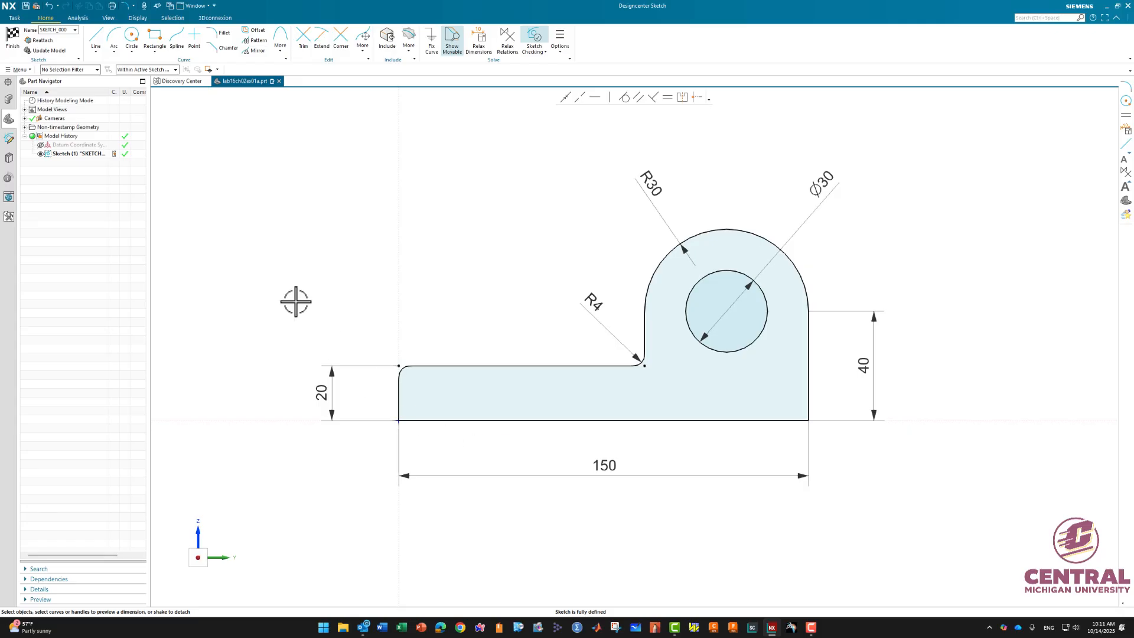
- Finish the sketch and extrude the profile 25 mm
{"action": "left_click", "coordinate": [15, 37]}
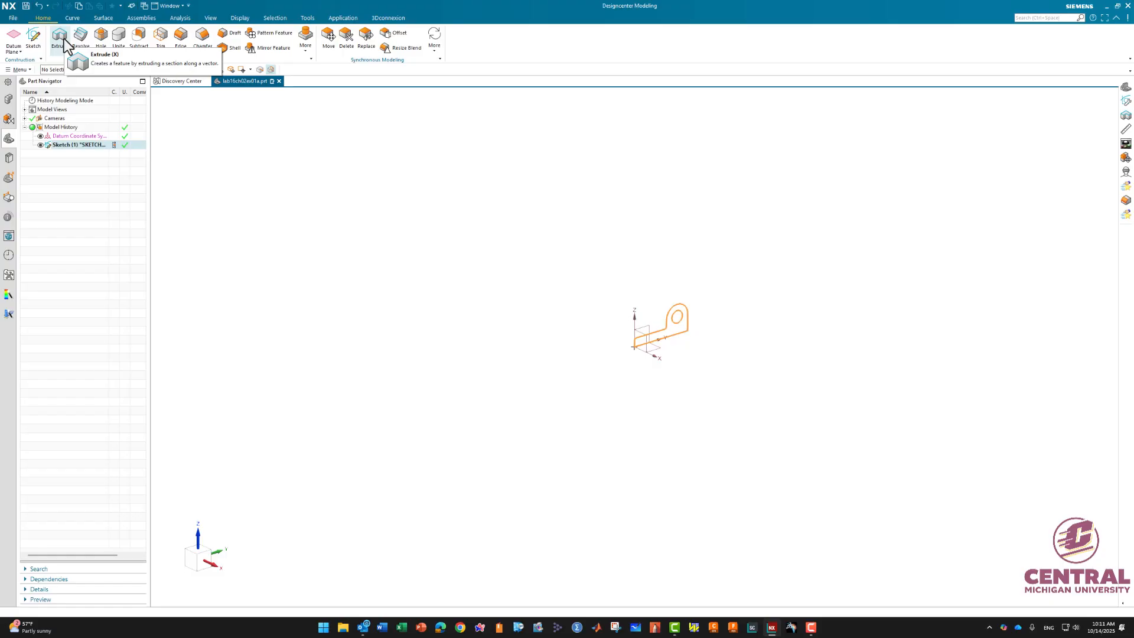
{"action": "left_click", "coordinate": [64, 38]}
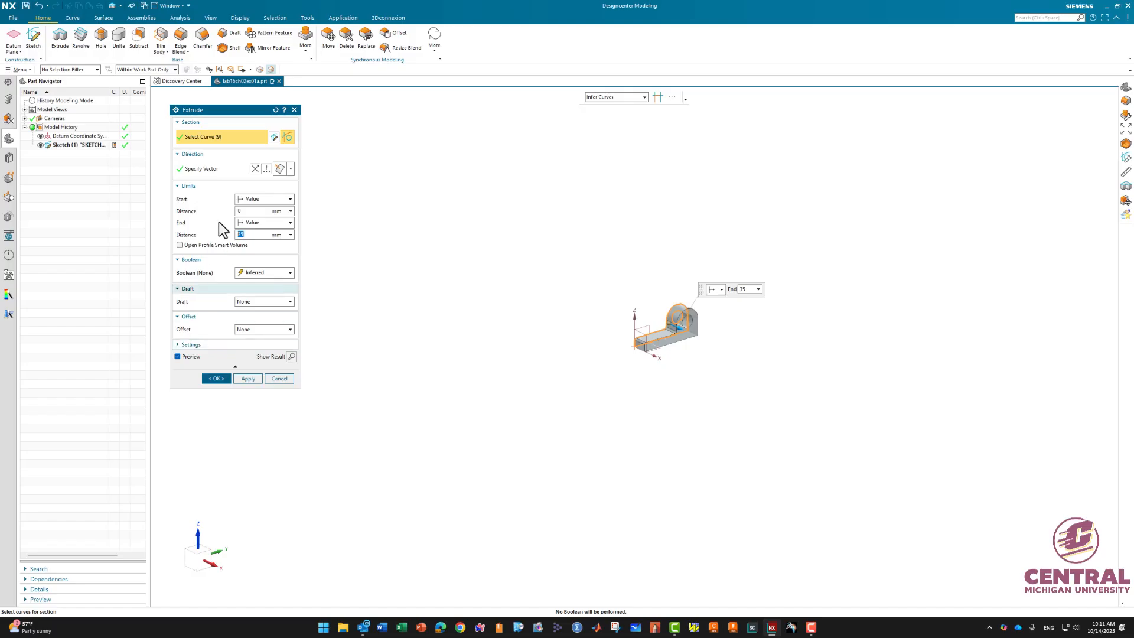
{"action": "left_click", "coordinate": [220, 381]}
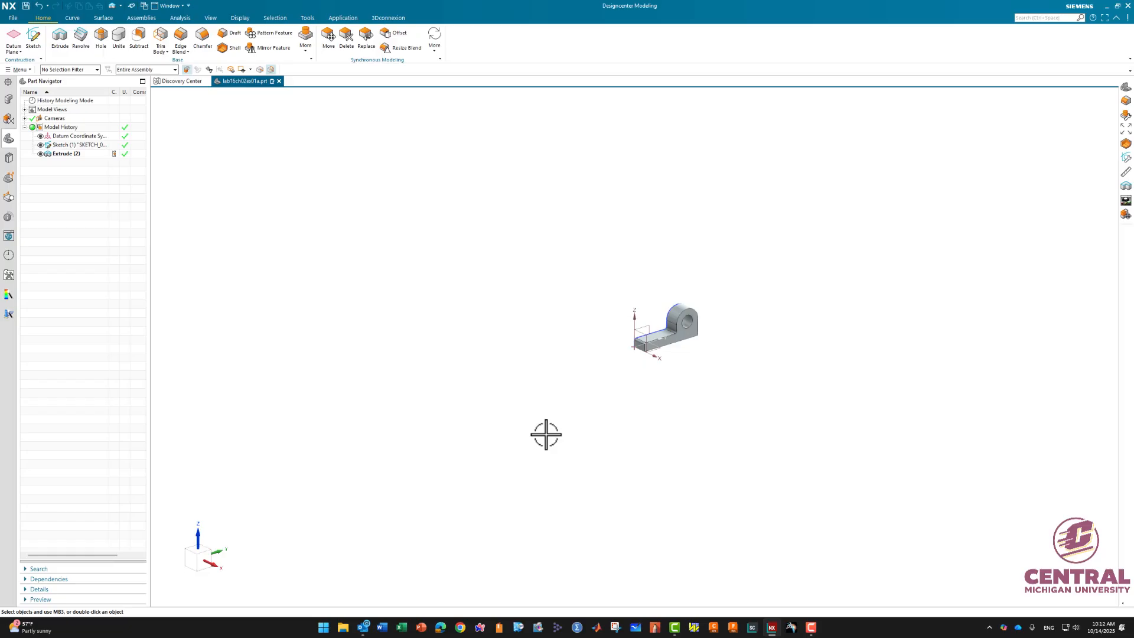
- Hide the datum coordinate system and the sketch in the trimetric view of the part
{"action": "right_click", "coordinate": [507, 289]}
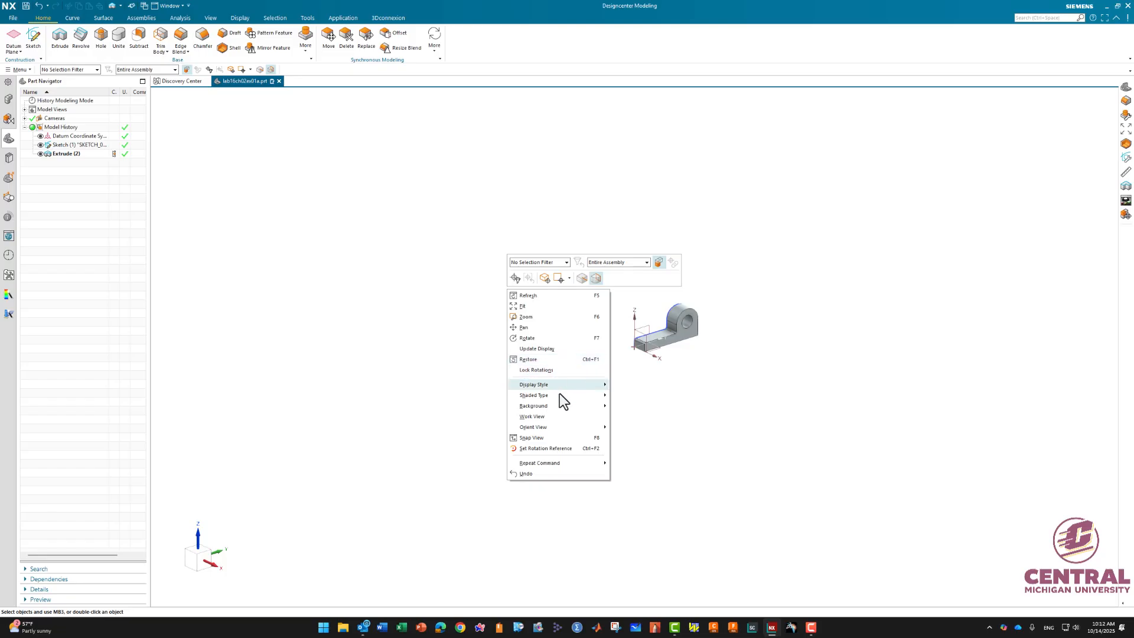
{"action": "mouse_move", "coordinate": [558, 430]}
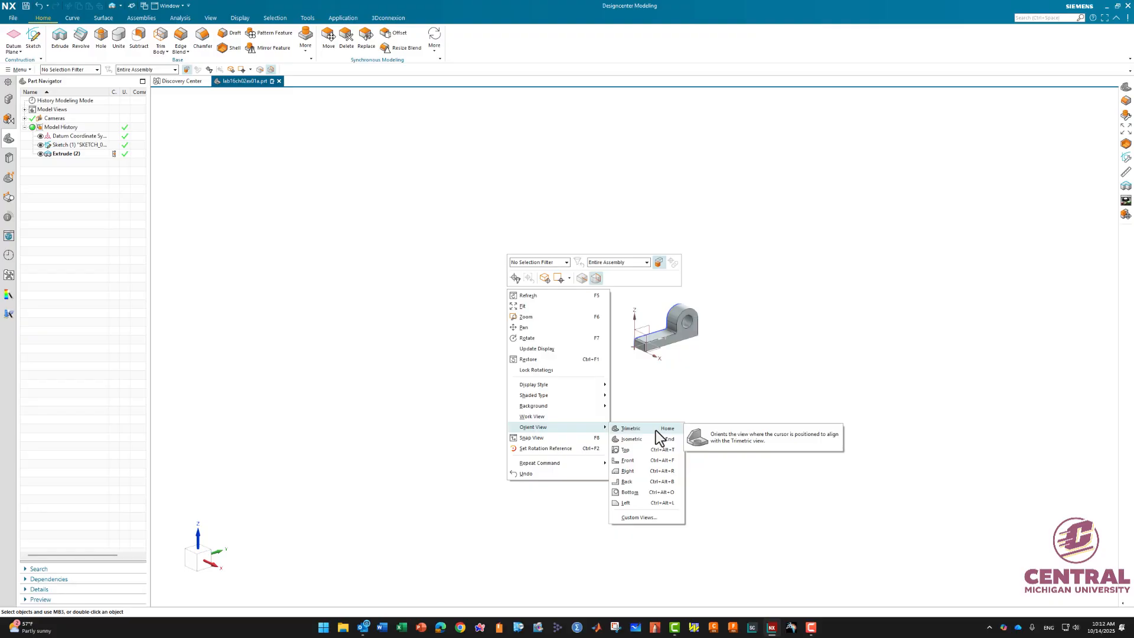
{"action": "left_click", "coordinate": [640, 430]}
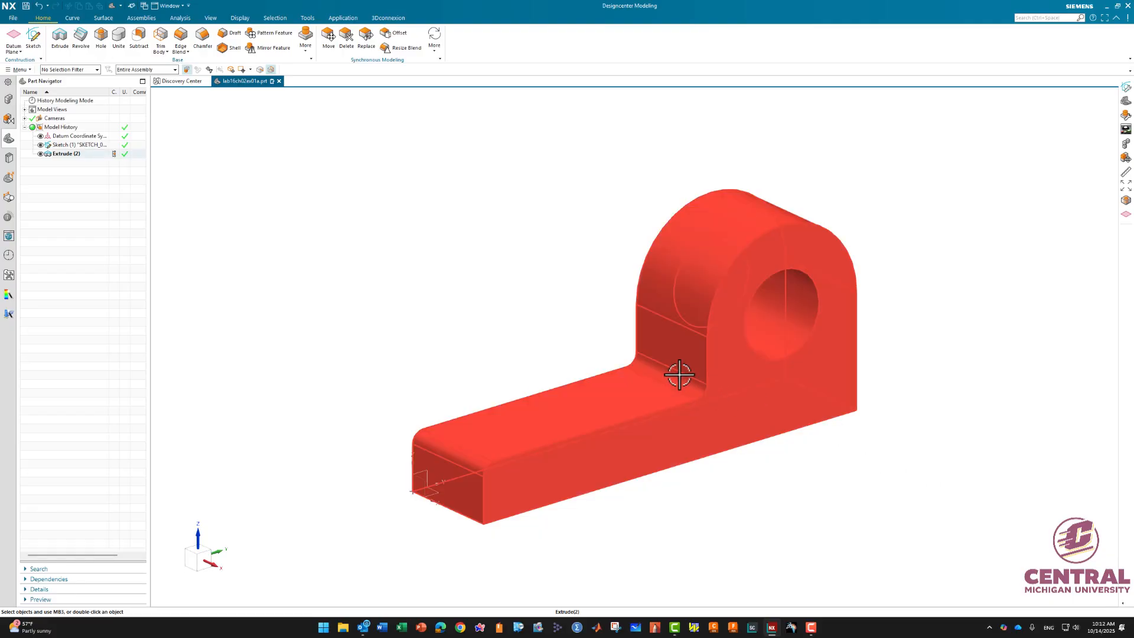
{"action": "scroll", "coordinate": [665, 370], "scroll_direction": "up", "scroll_amount": 3}
{"action": "scroll", "coordinate": [665, 371], "scroll_direction": "down", "scroll_amount": 2}
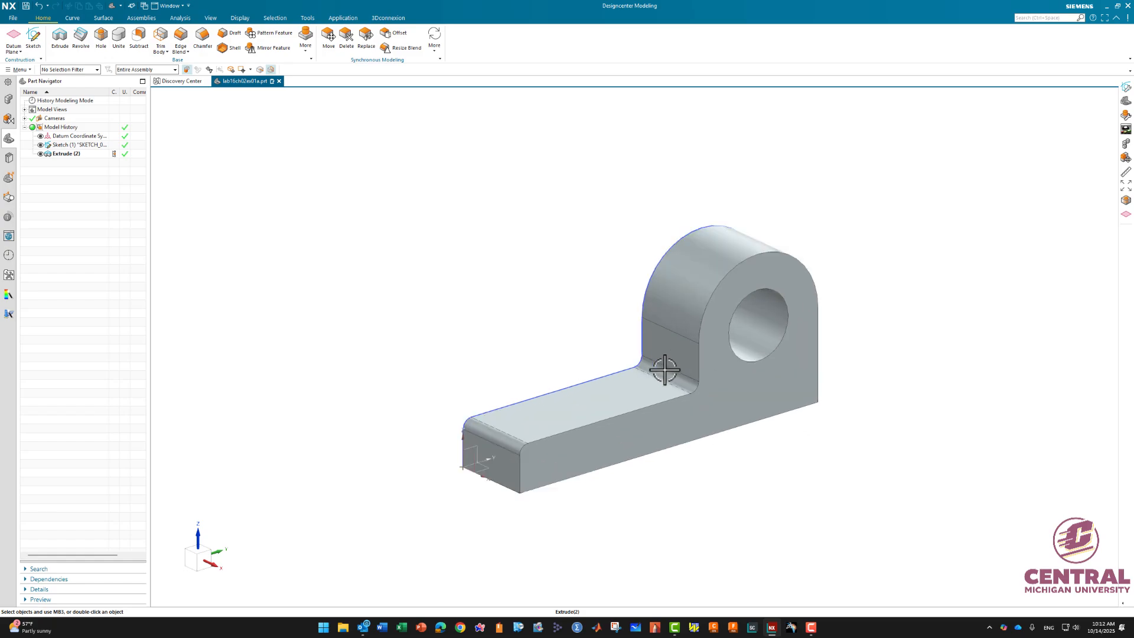
{"action": "scroll", "coordinate": [665, 371], "scroll_direction": "up", "scroll_amount": 1}
{"action": "scroll", "coordinate": [665, 370], "scroll_direction": "down", "scroll_amount": 3}
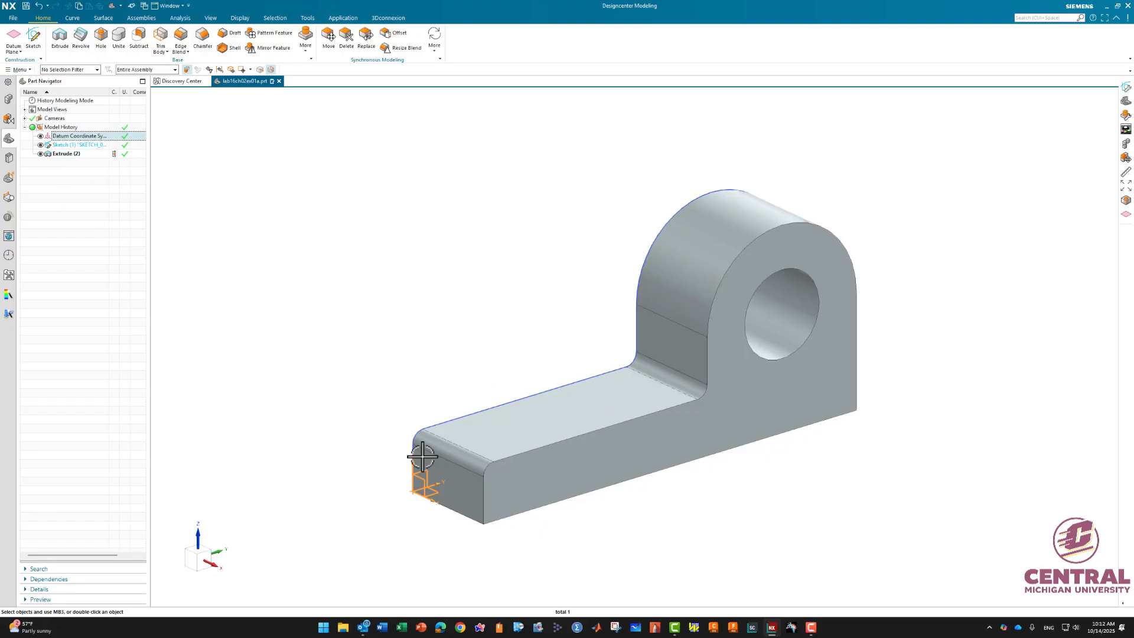
{"action": "left_click", "coordinate": [41, 136]}
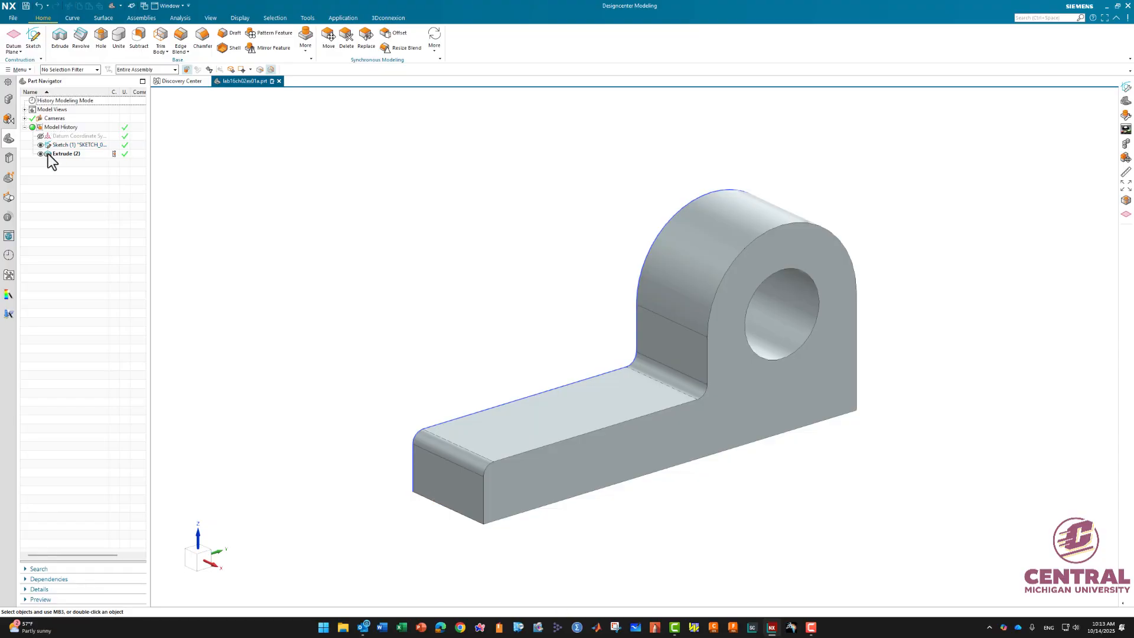
{"action": "left_click", "coordinate": [41, 145]}
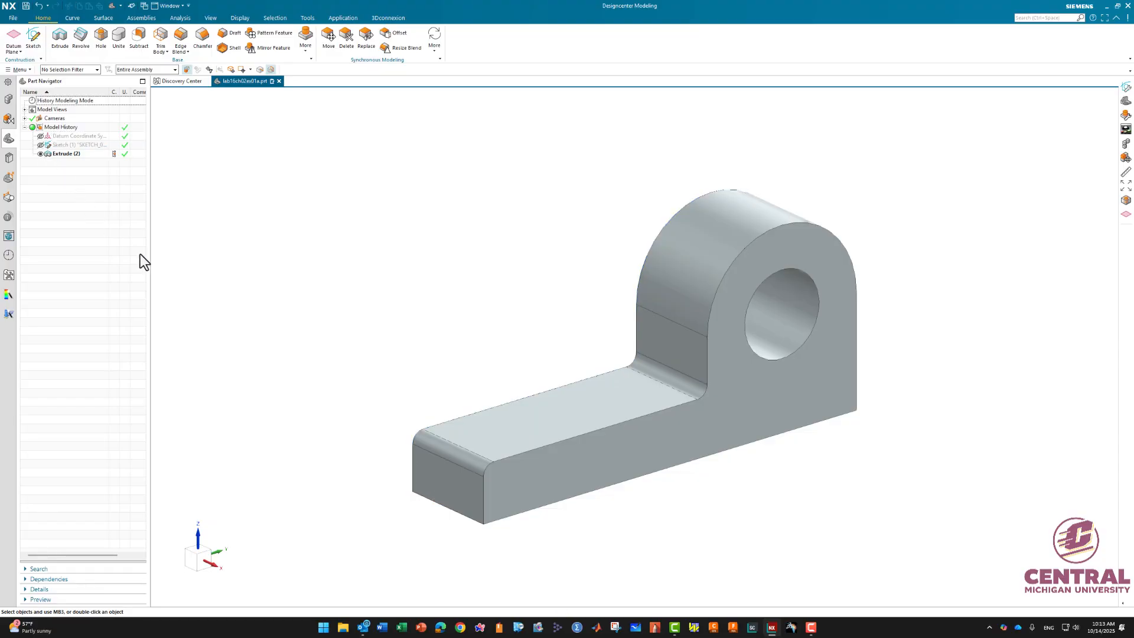